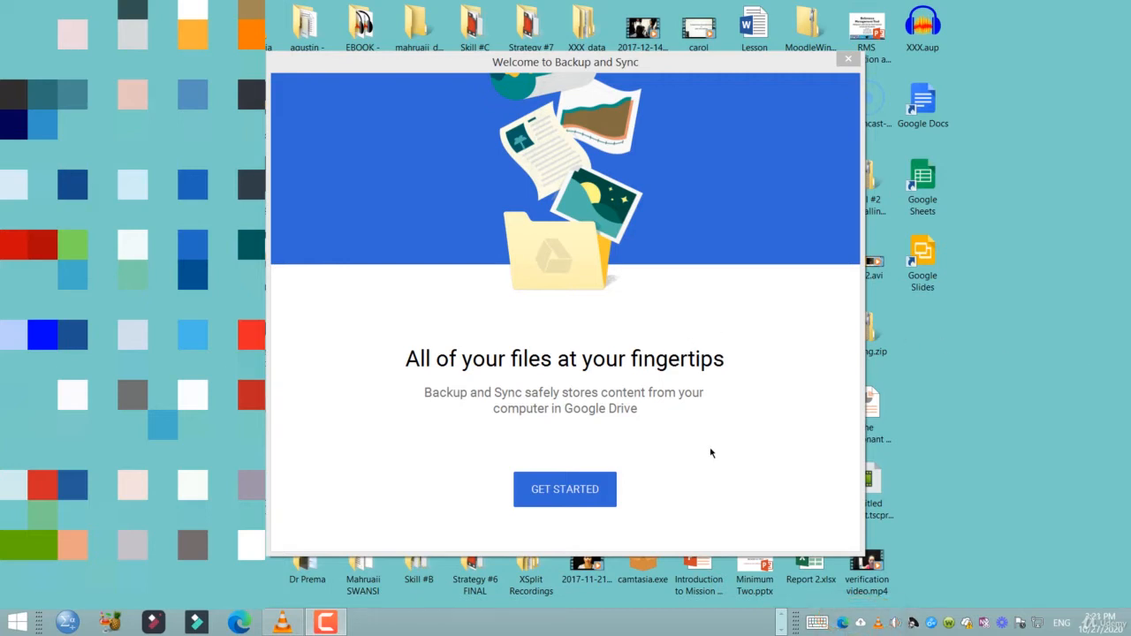
# Start setup and sign in with the Google account e-mail and password
pyautogui.click(573, 492)
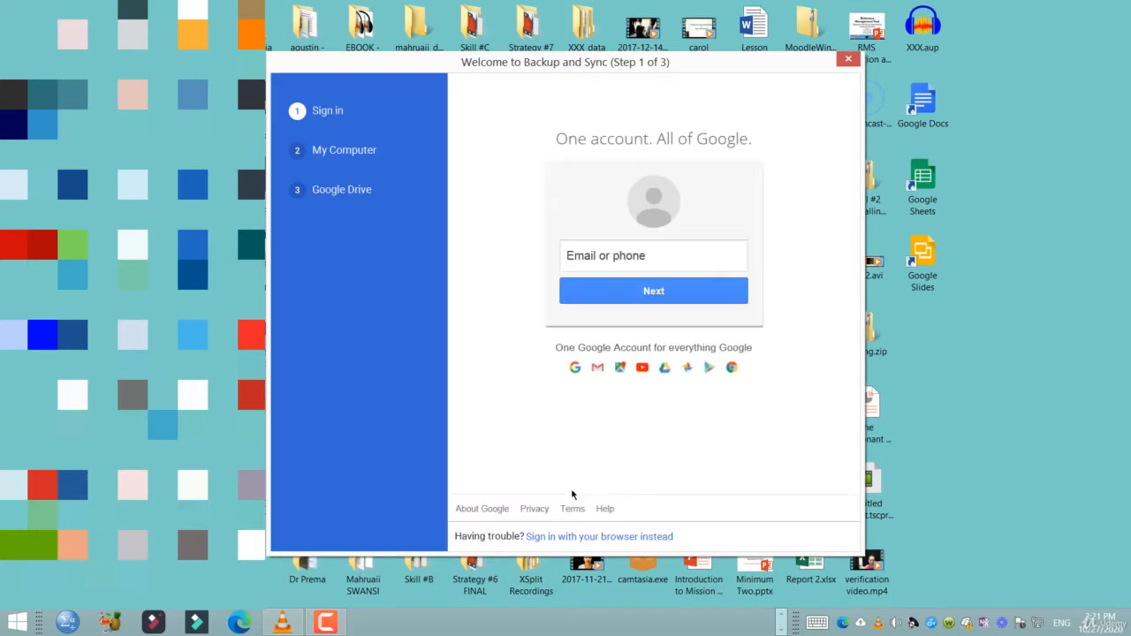
pyautogui.click(720, 270)
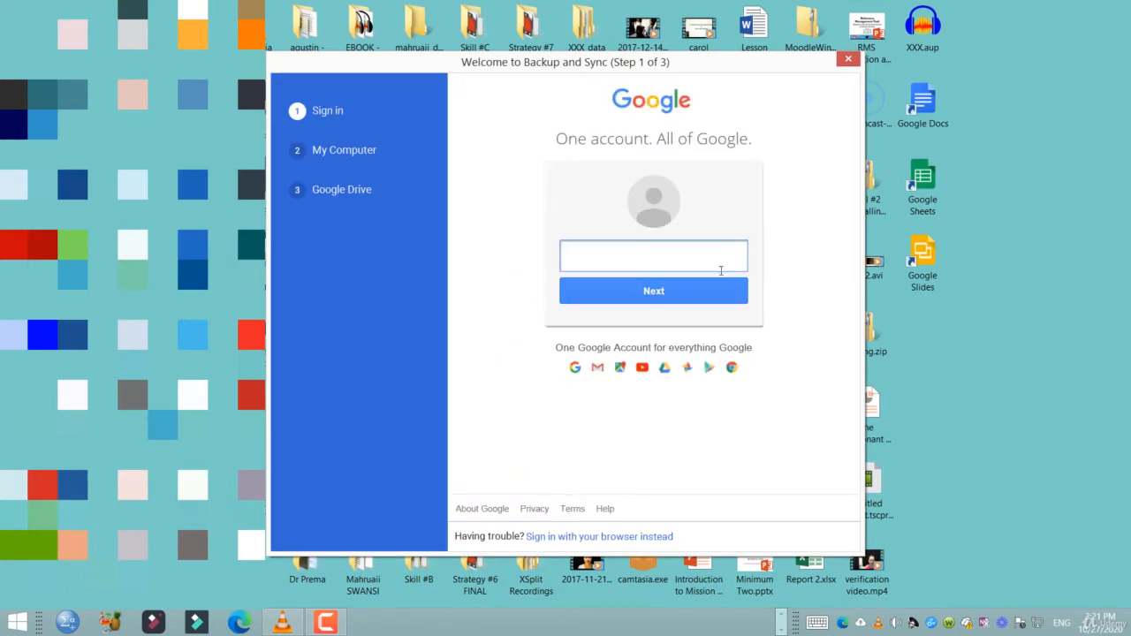
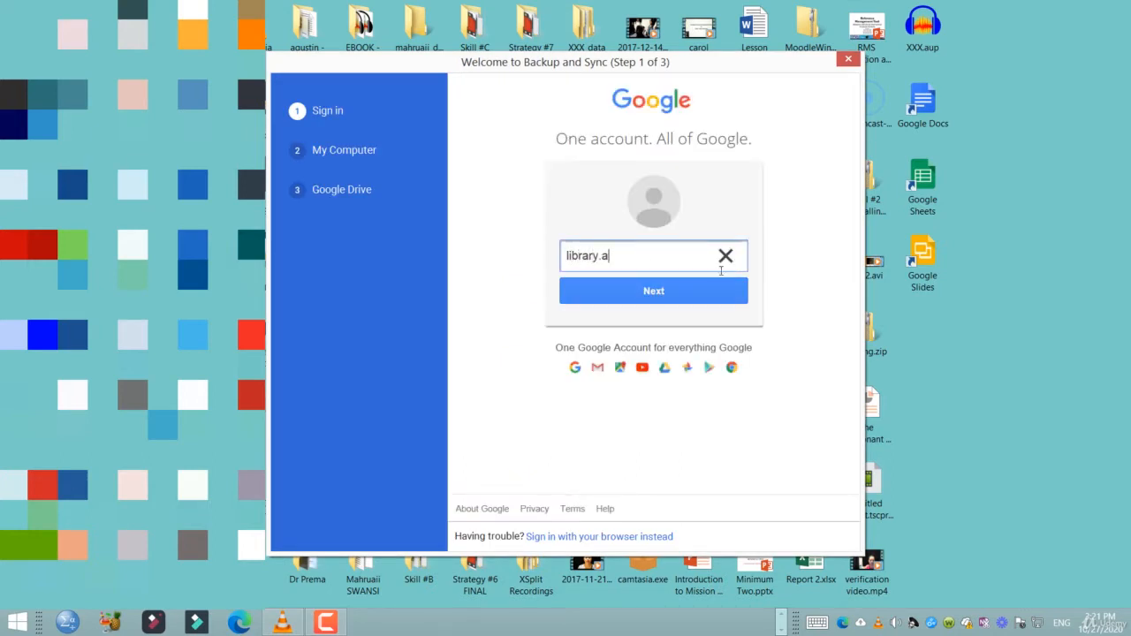
pyautogui.press('Return')
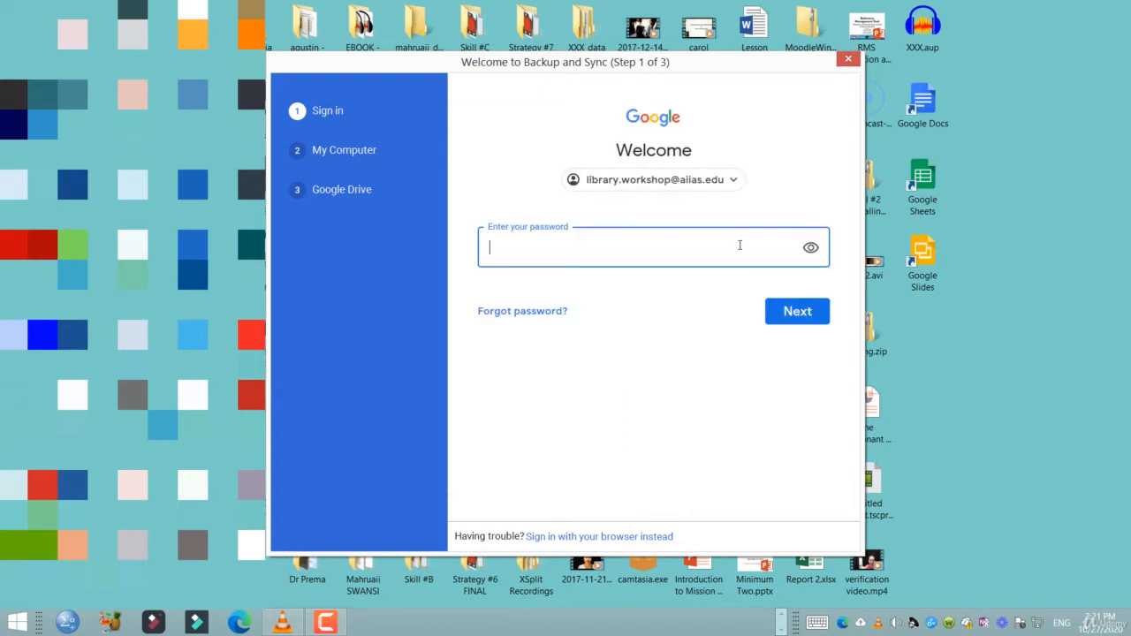
pyautogui.write('•••••••••••')
pyautogui.click(787, 315)
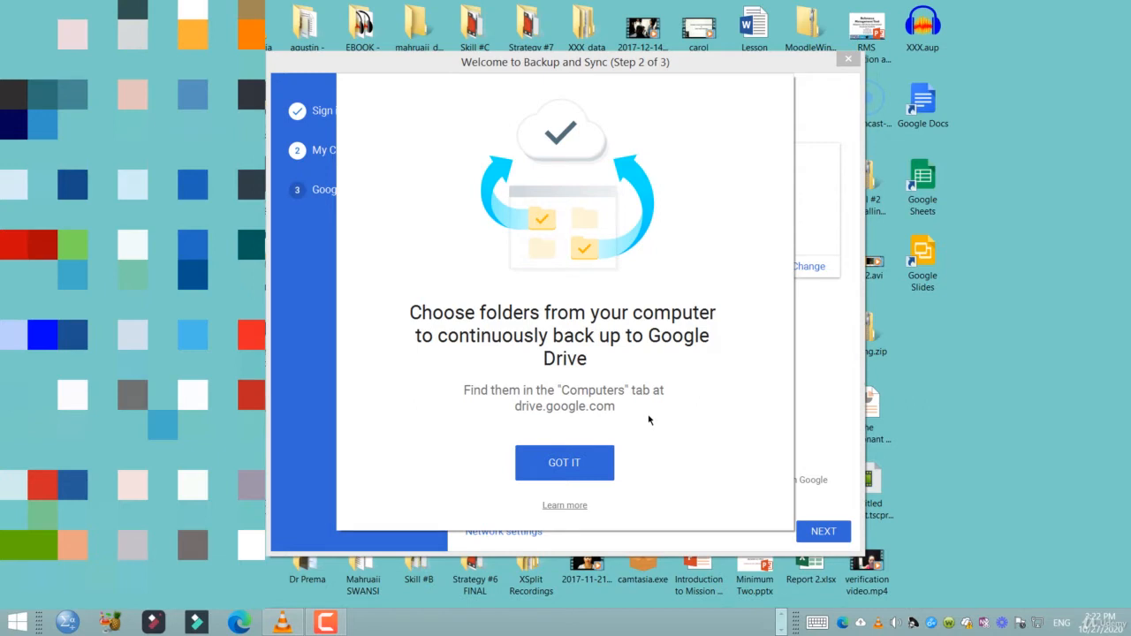
# Exclude Desktop, Documents and Pictures from backup and browse for another folder
pyautogui.click(589, 467)
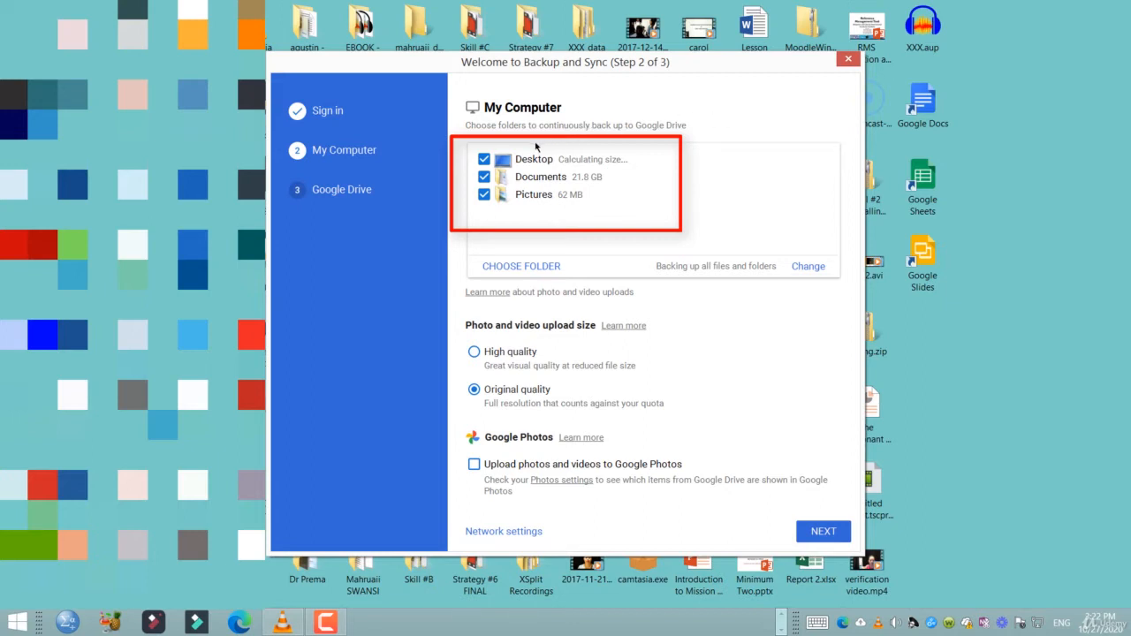
pyautogui.click(485, 160)
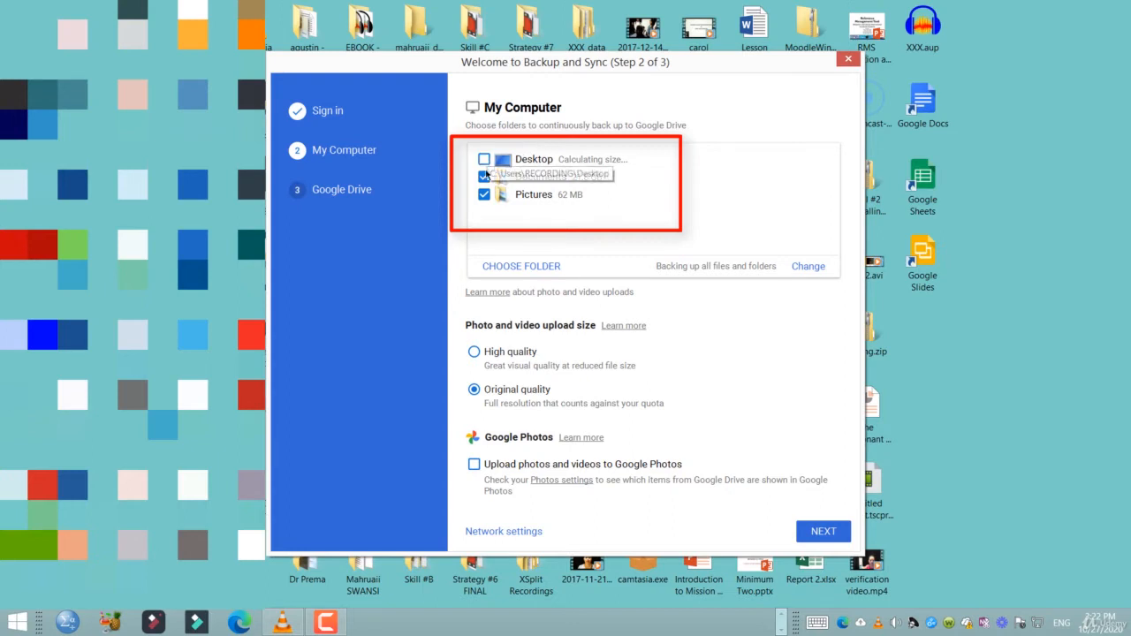
pyautogui.click(485, 178)
pyautogui.click(484, 194)
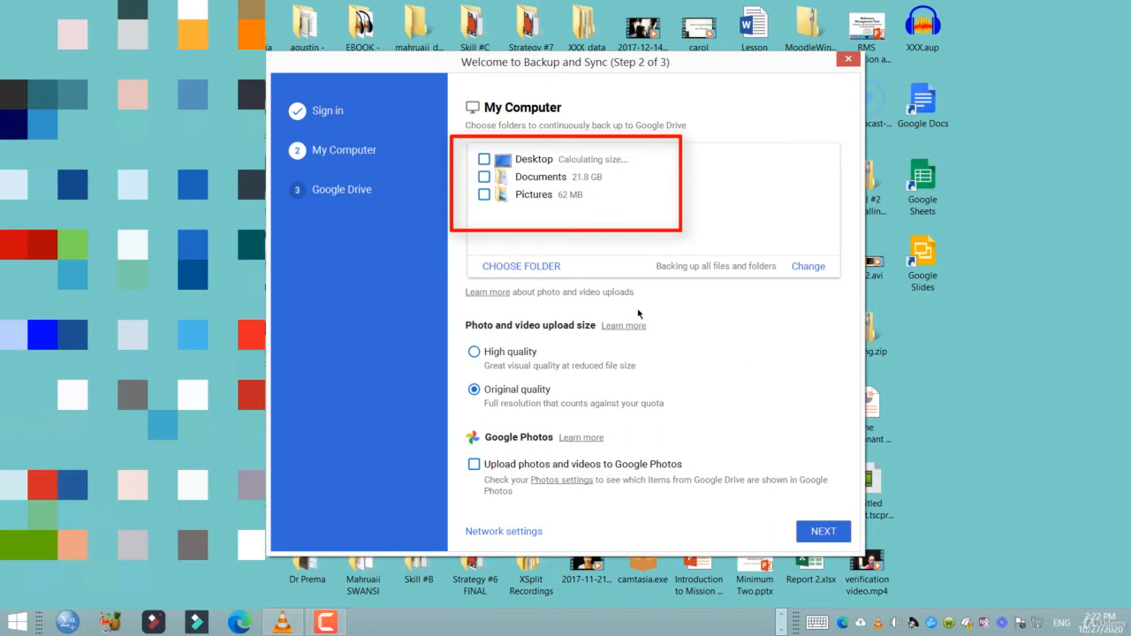
pyautogui.click(548, 268)
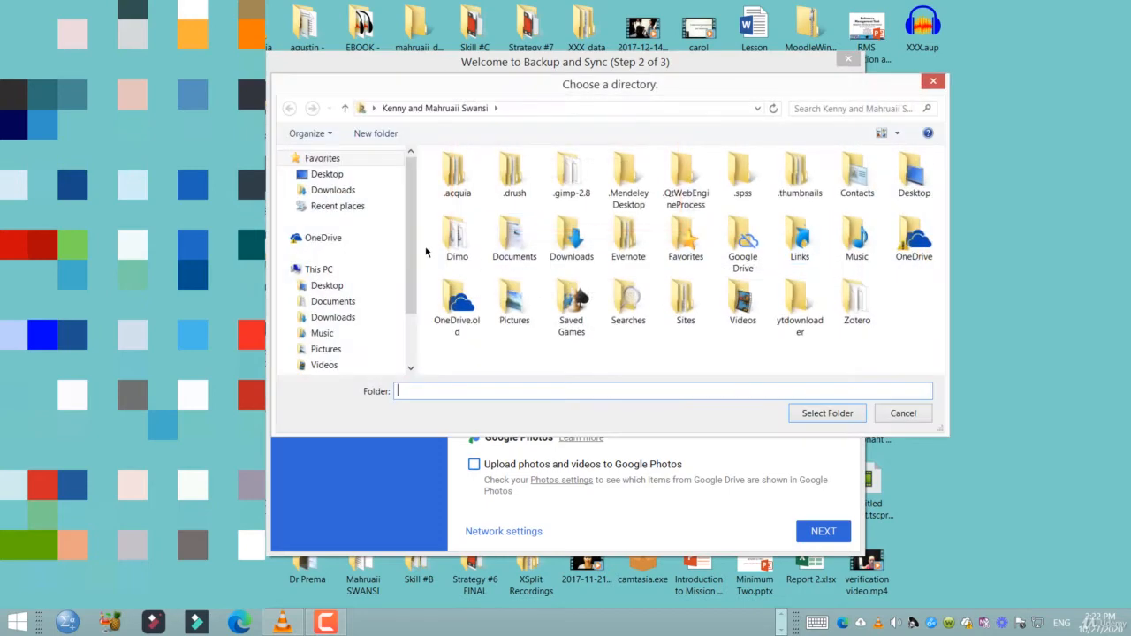
# Select Advanced Statistics from the user folder on Local Disk (C:) as the backup folder
pyautogui.scroll(-2, 332, 316)
pyautogui.click(332, 314)
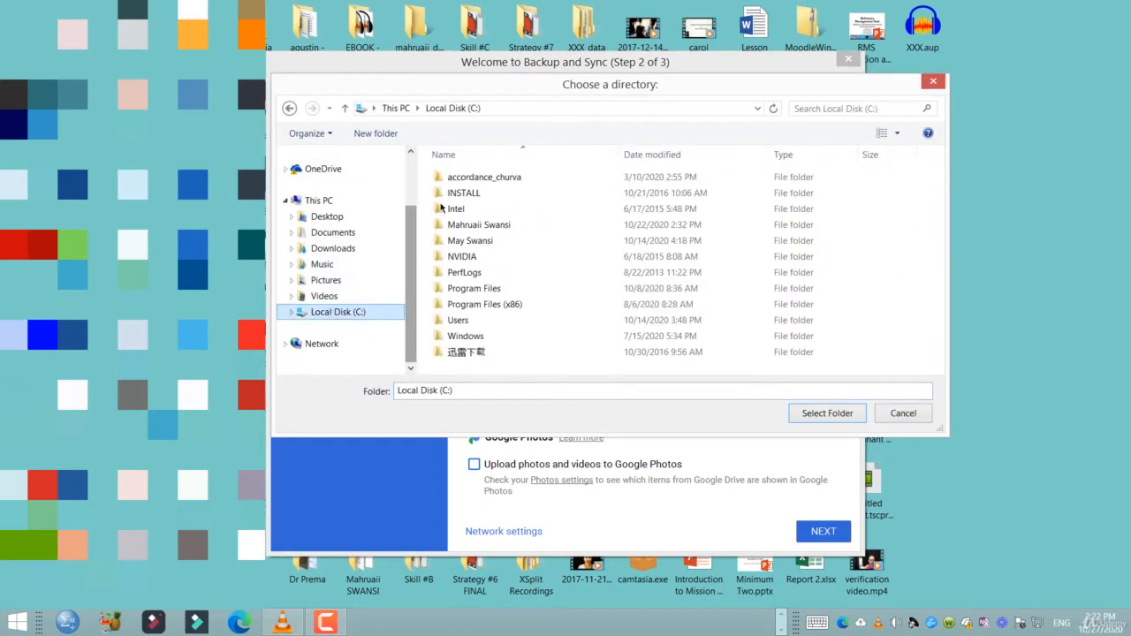
pyautogui.doubleClick(461, 226)
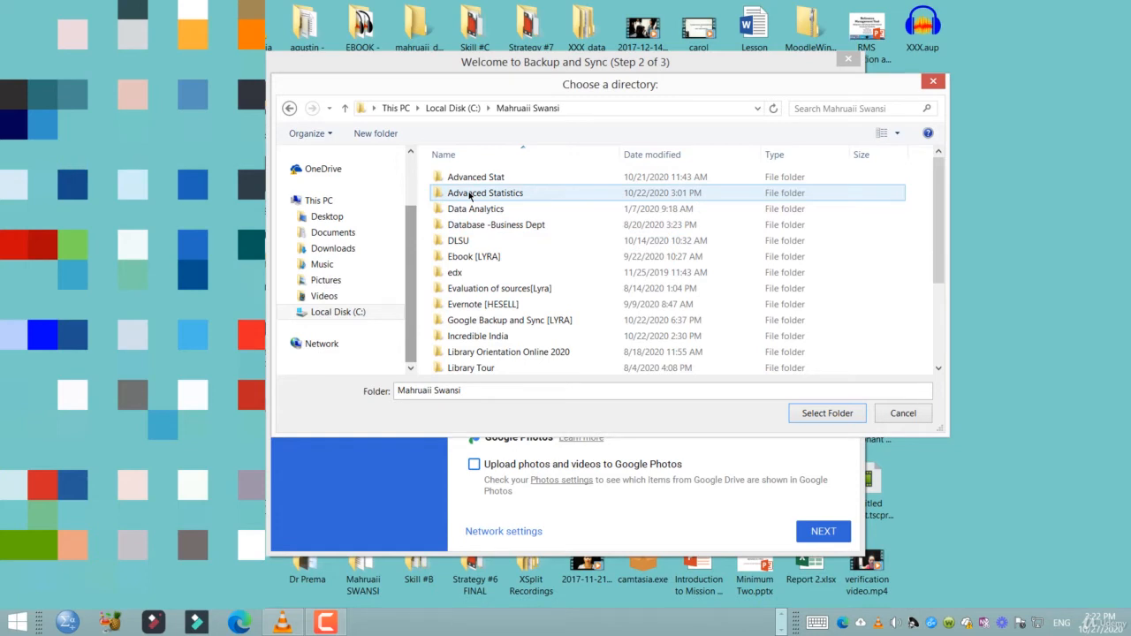
pyautogui.click(470, 195)
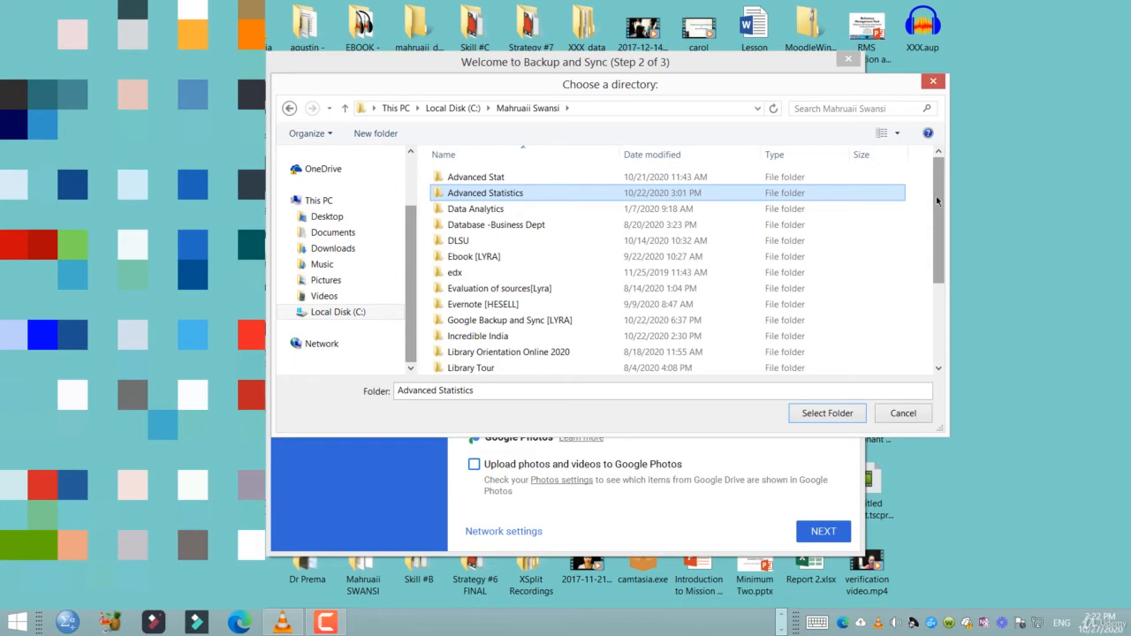
pyautogui.click(829, 413)
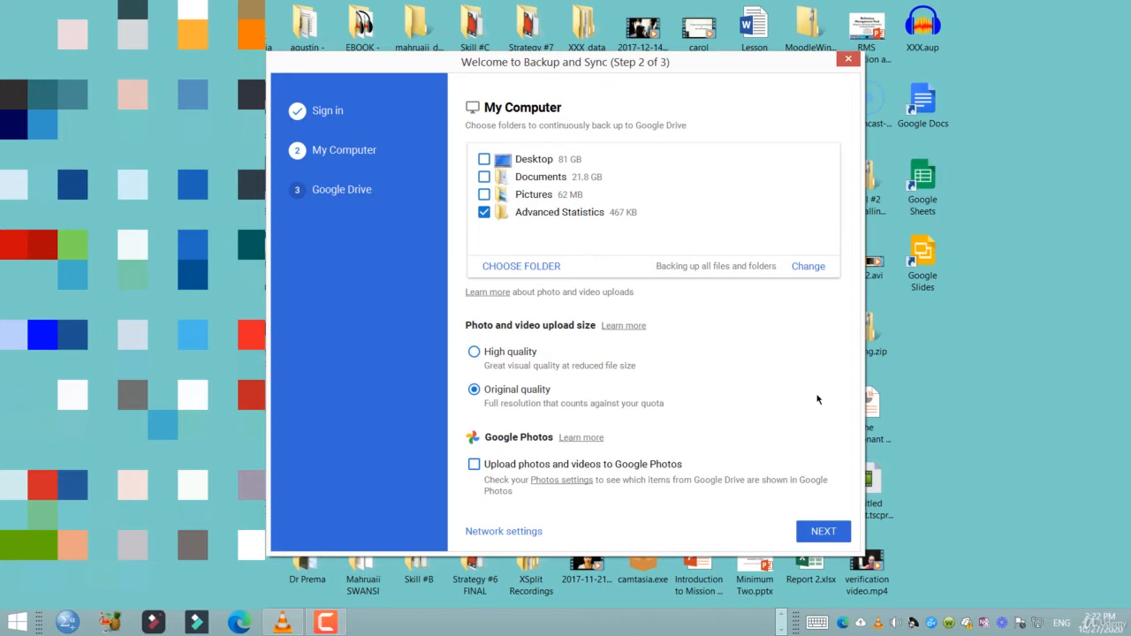
# Sync only My publications and the Philippines folder, excluding Incredible India and the reading folder, and start
pyautogui.click(822, 531)
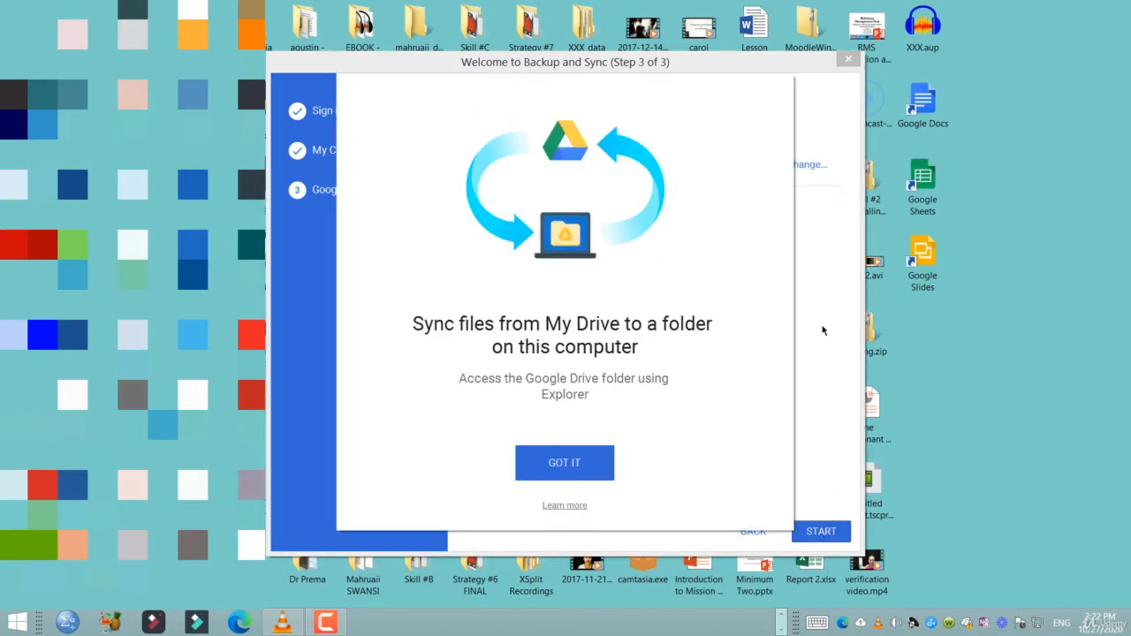
pyautogui.click(581, 463)
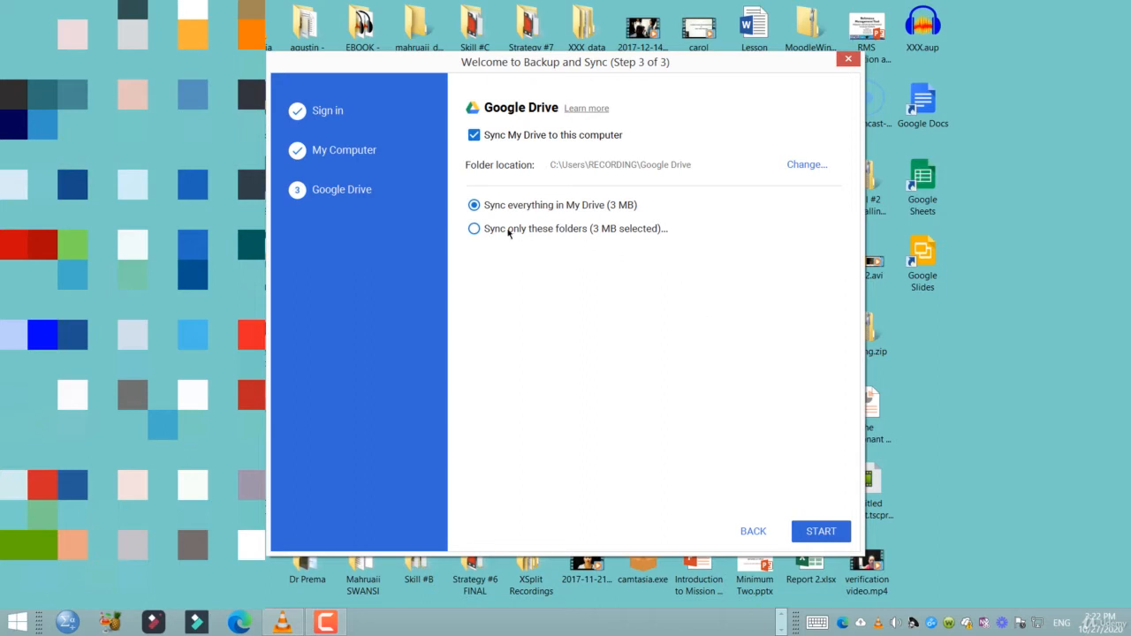
pyautogui.click(474, 228)
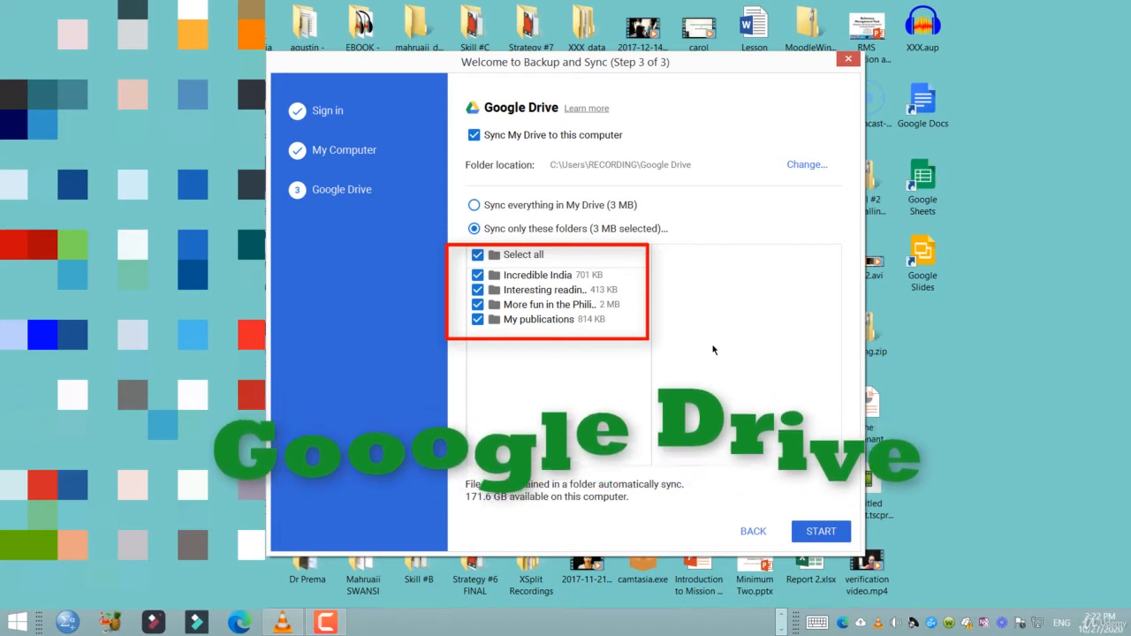
pyautogui.click(478, 275)
pyautogui.click(478, 289)
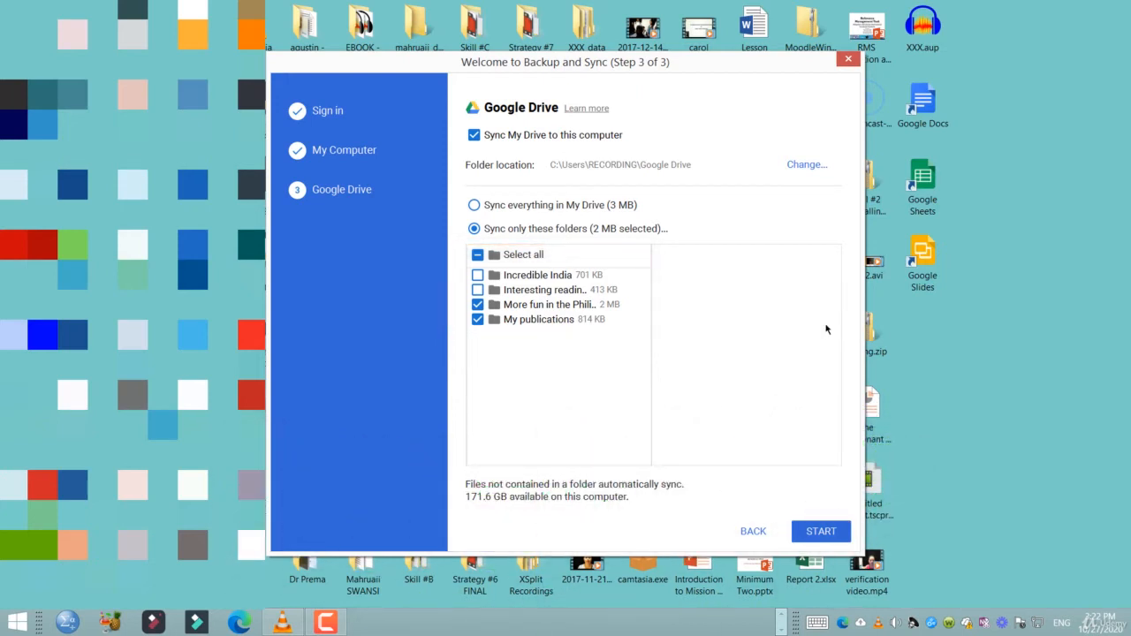
pyautogui.click(814, 538)
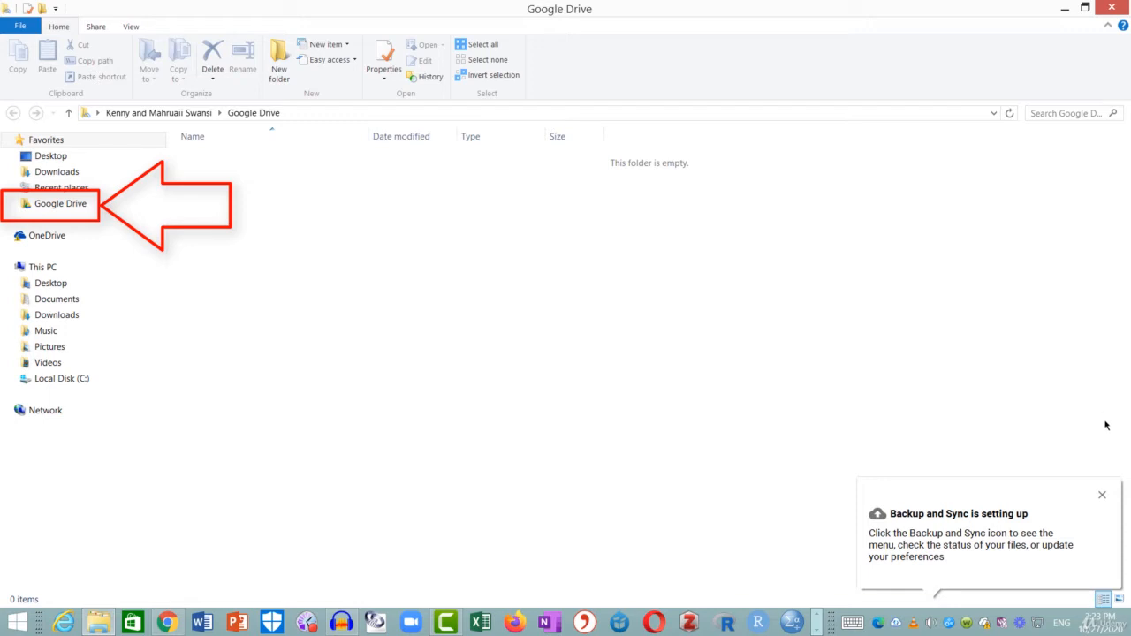
# Close the Backup and Sync setup notification while the Google Drive folder syncs
pyautogui.click(1102, 498)
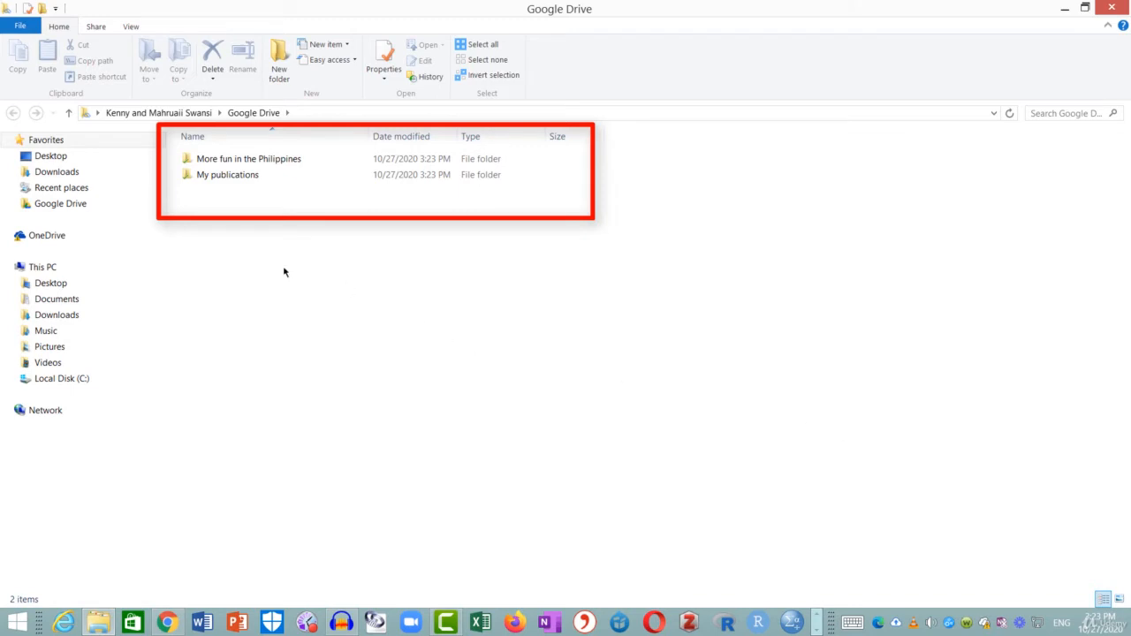
# View the local Google Drive folder, confirm five files synced, and open Drive on the web
pyautogui.click(57, 210)
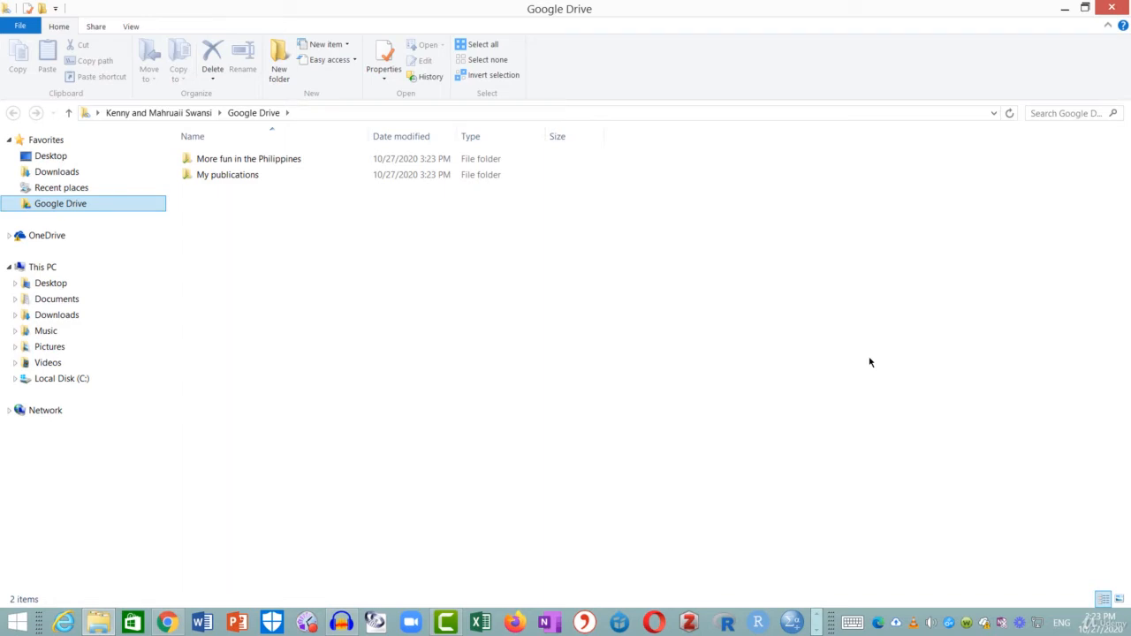
pyautogui.click(896, 624)
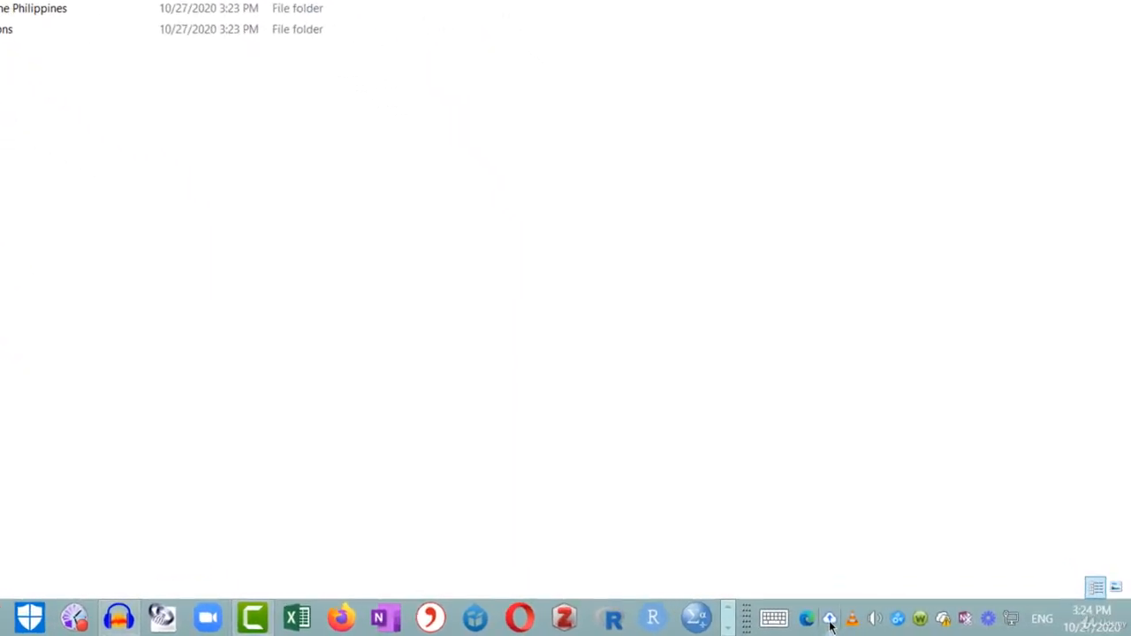
pyautogui.click(830, 623)
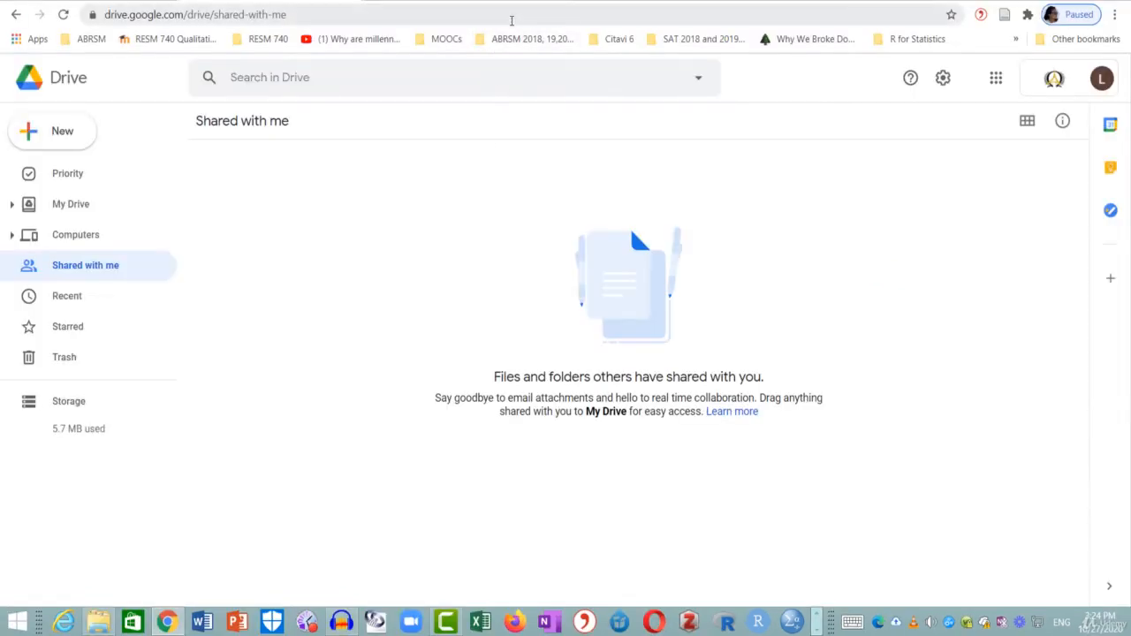
# On Drive's Computers page, choose Rename for the My Computer backup entry
pyautogui.click(75, 241)
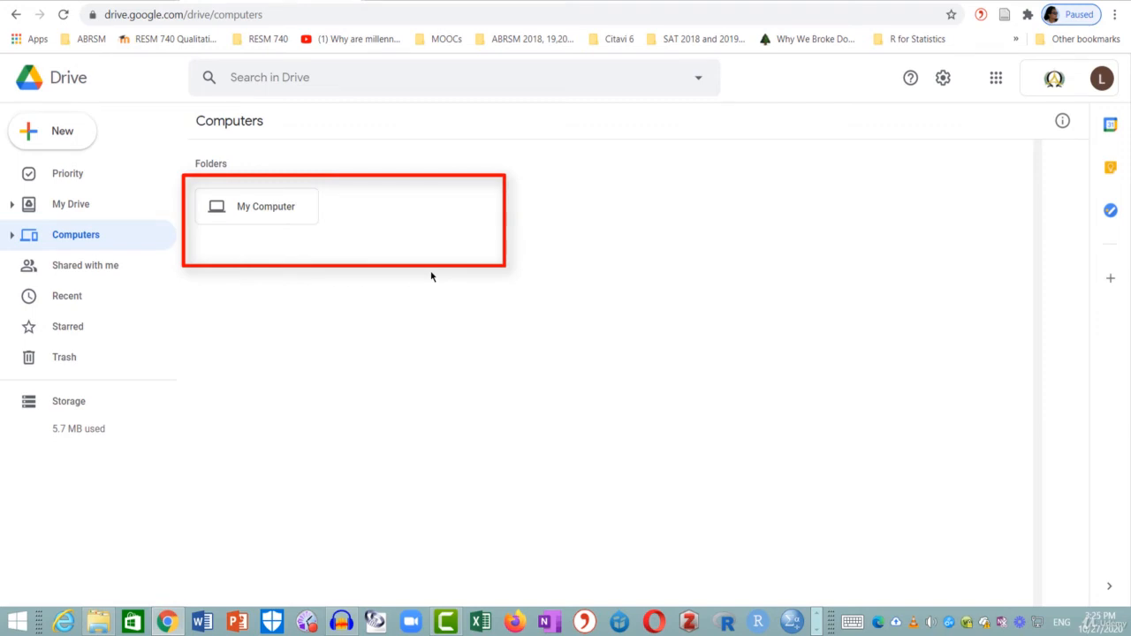
pyautogui.click(269, 211)
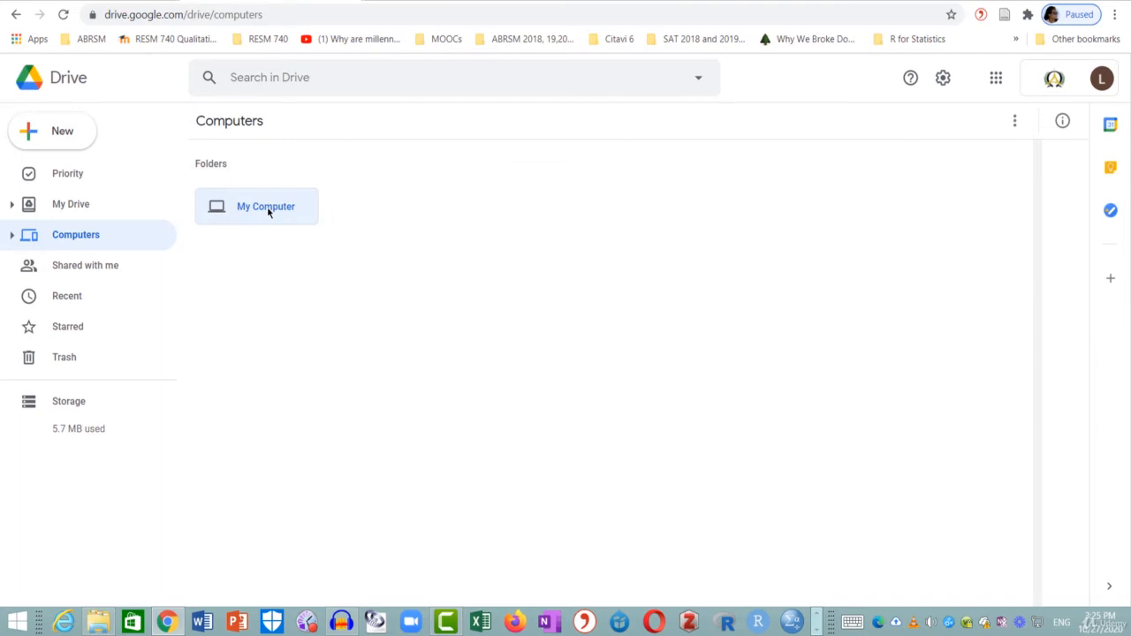
pyautogui.rightClick(268, 211)
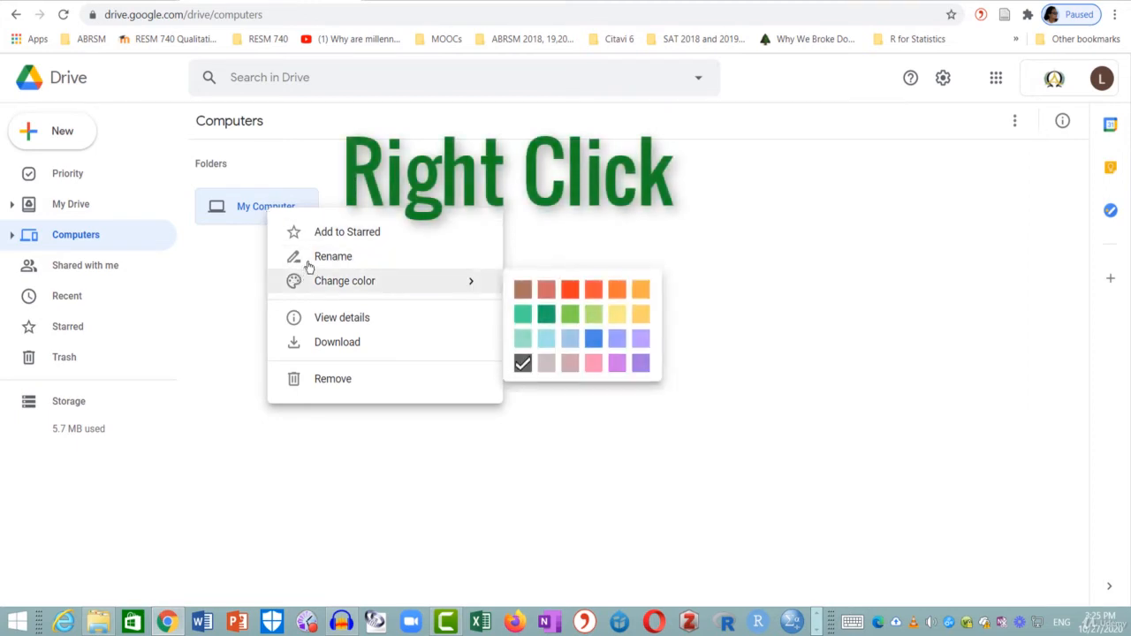
pyautogui.click(306, 256)
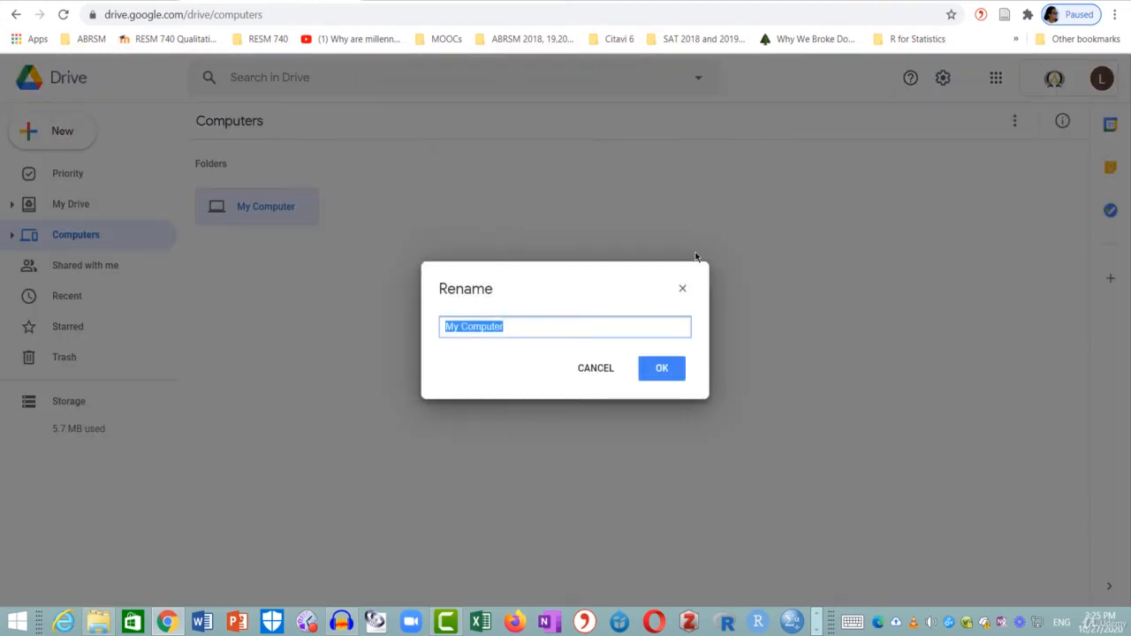
# Rename My Computer to 'IMRC recording room'
pyautogui.write('IMRC')
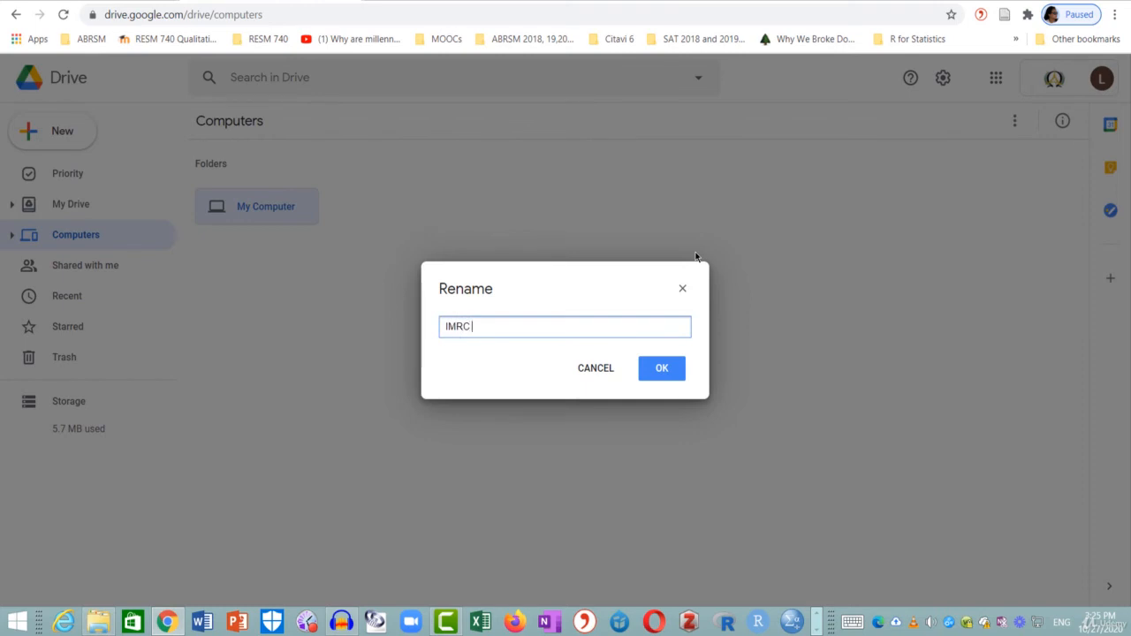
pyautogui.write(' recording room')
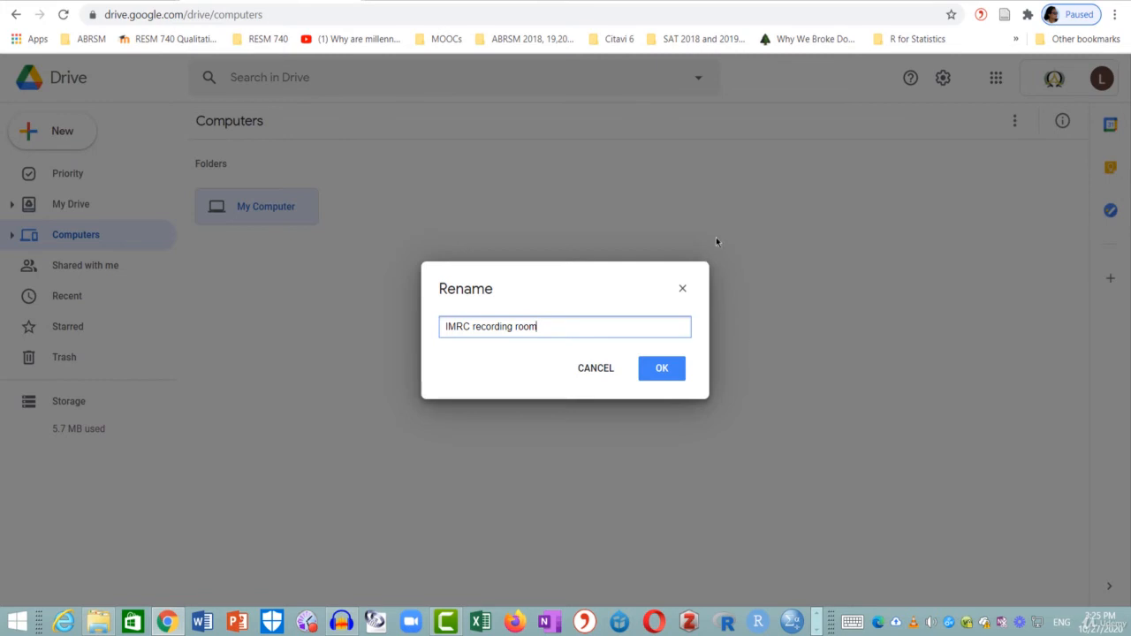
pyautogui.click(665, 371)
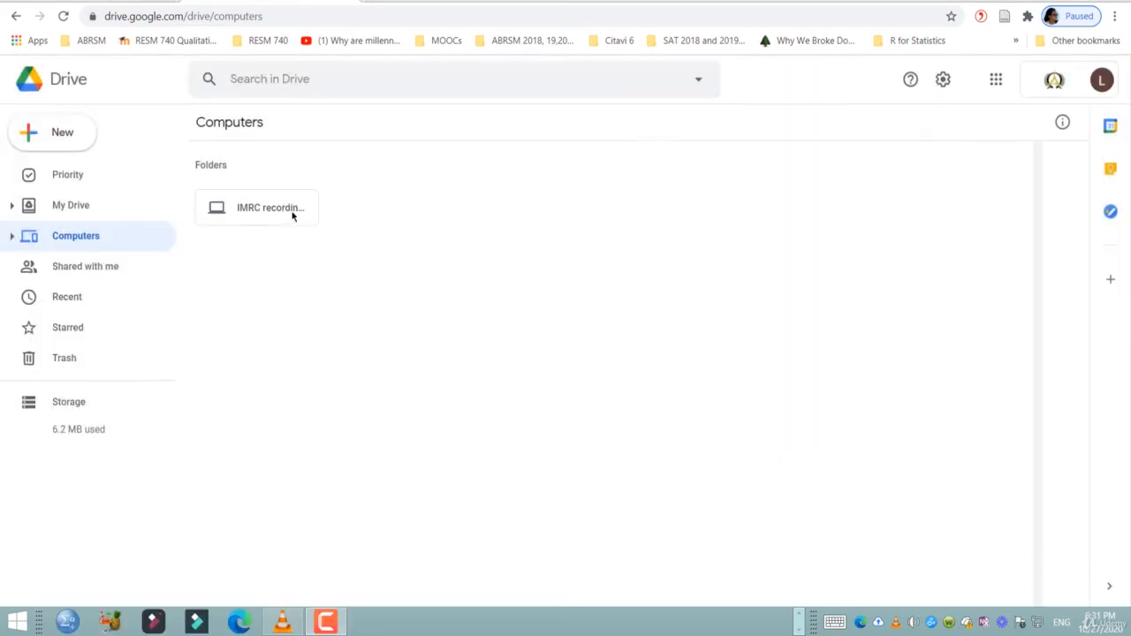
pyautogui.doubleClick(301, 223)
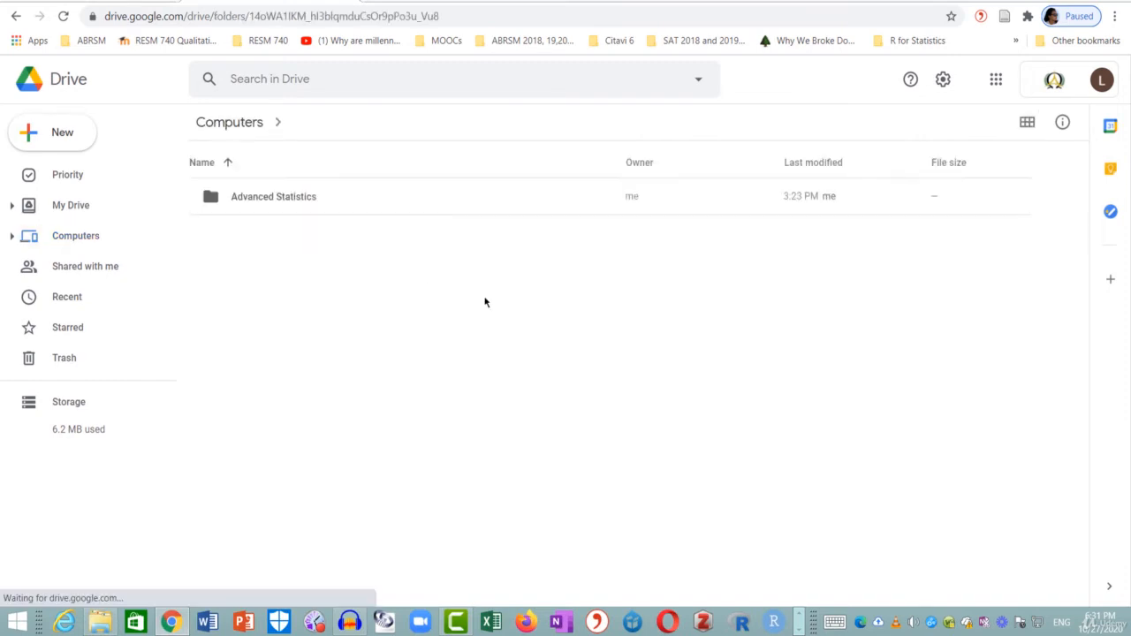
pyautogui.doubleClick(308, 201)
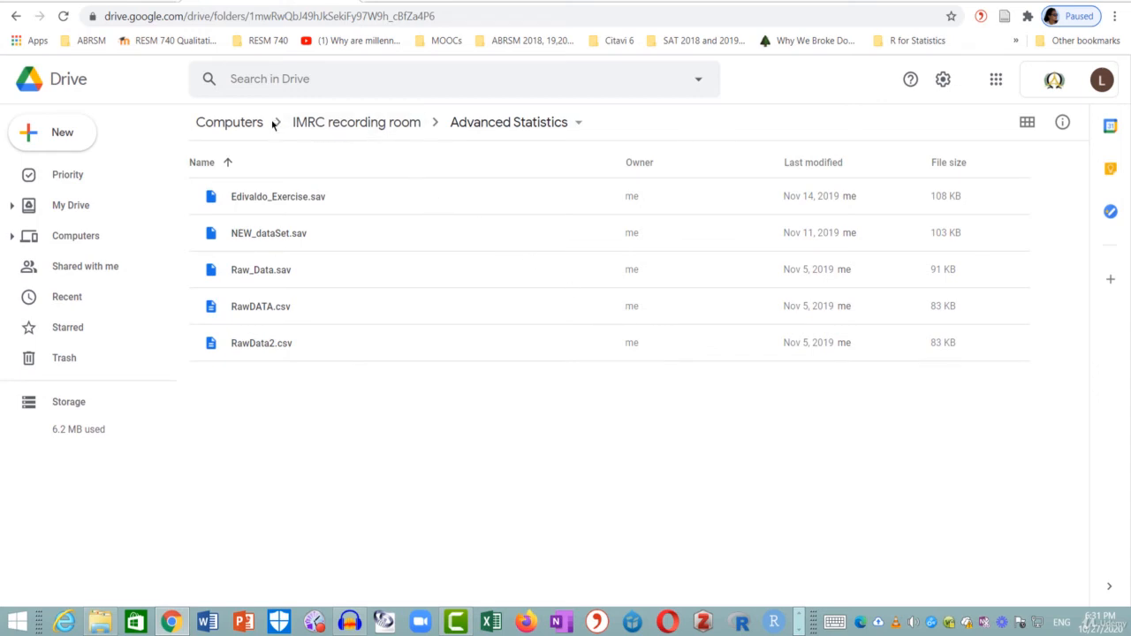
pyautogui.click(346, 129)
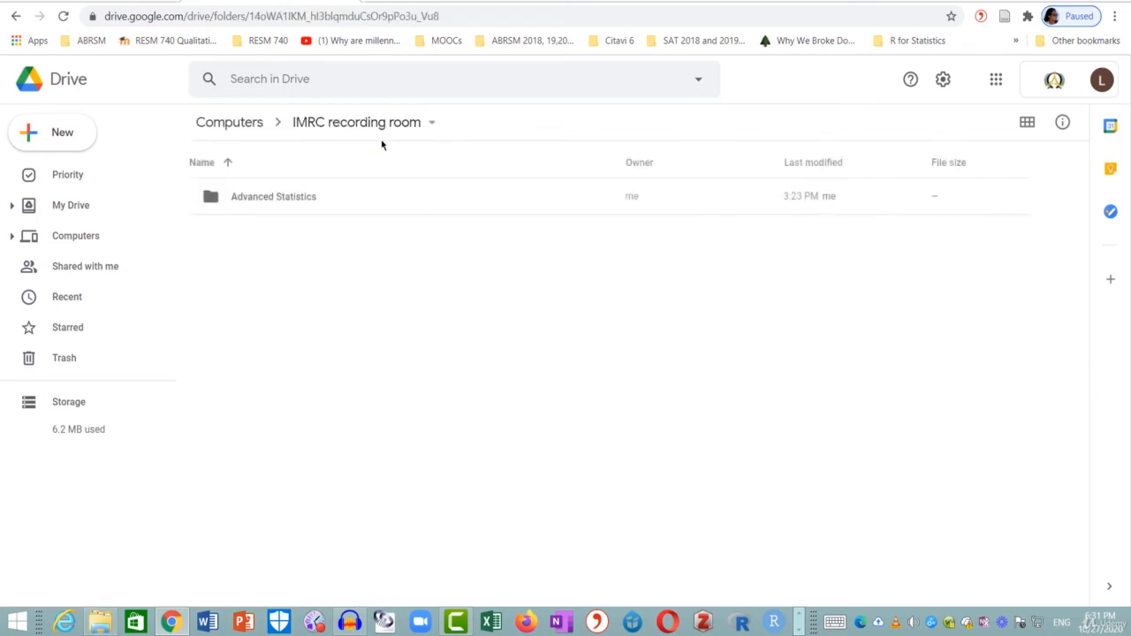
pyautogui.click(230, 122)
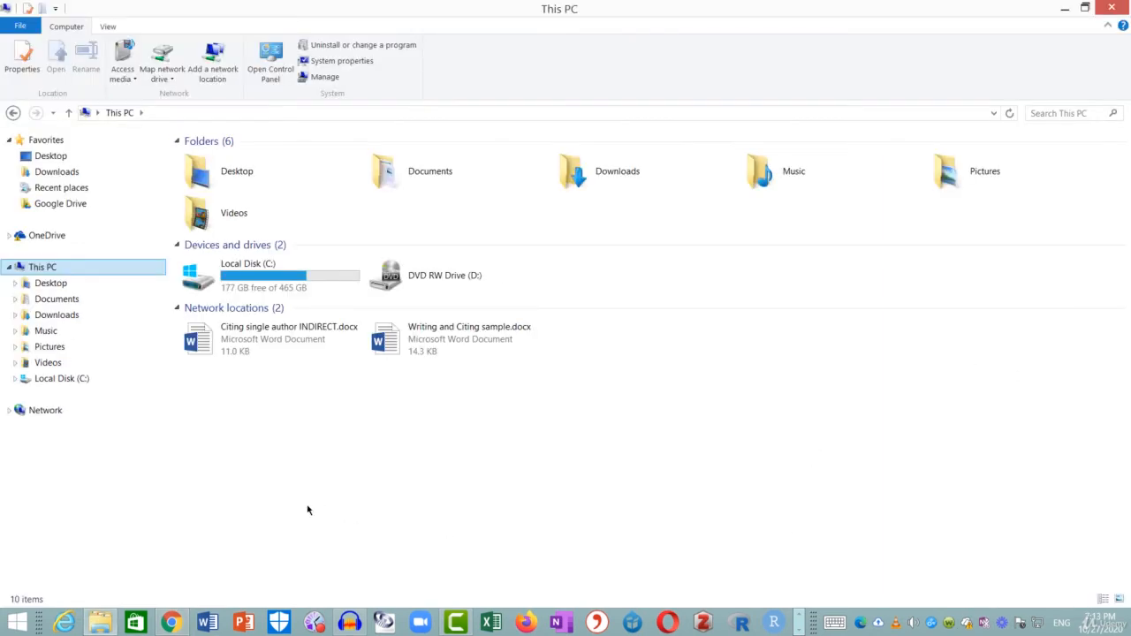
# Show the local Google Drive folder's two subfolders in File Explorer
pyautogui.click(58, 207)
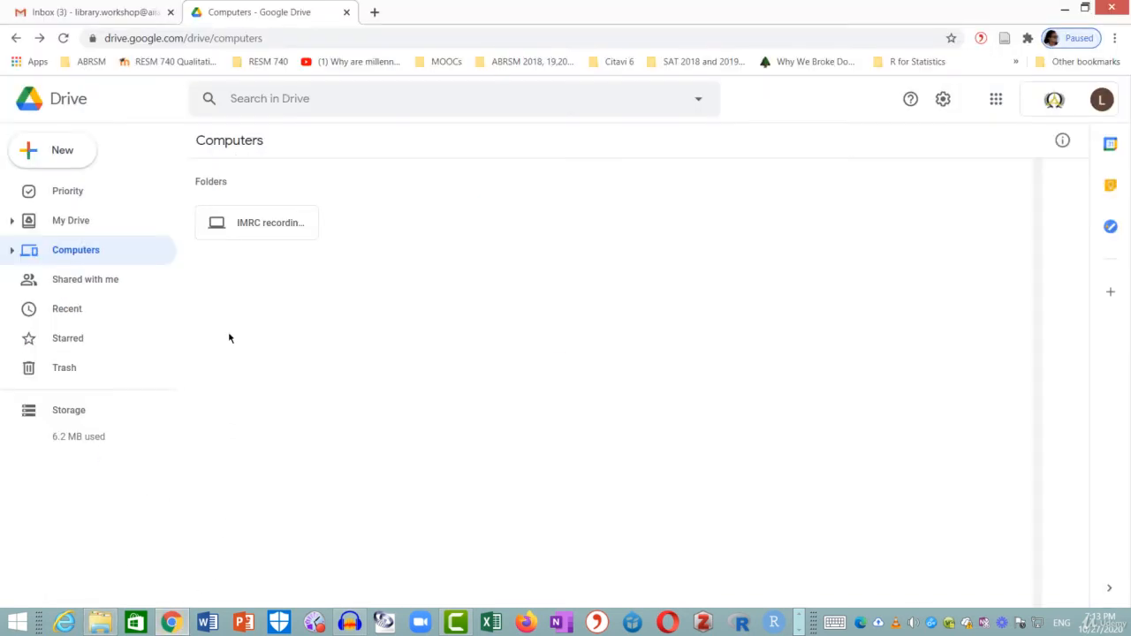
# List My Drive's four folders, then bring File Explorer's Google Drive folder forward to compare
pyautogui.click(76, 222)
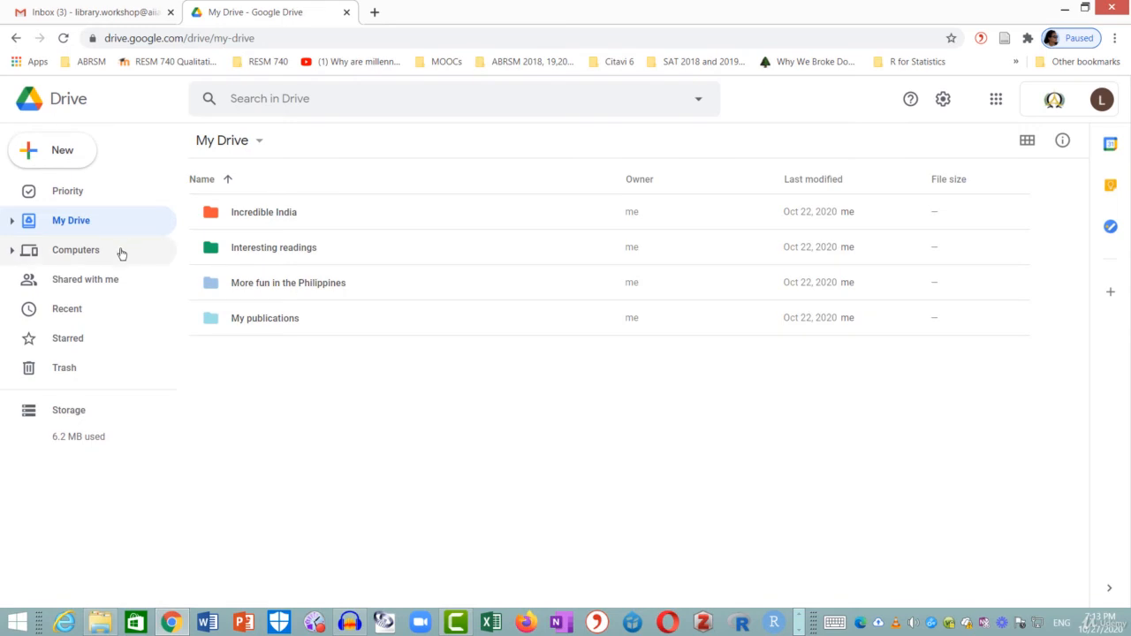
pyautogui.click(100, 621)
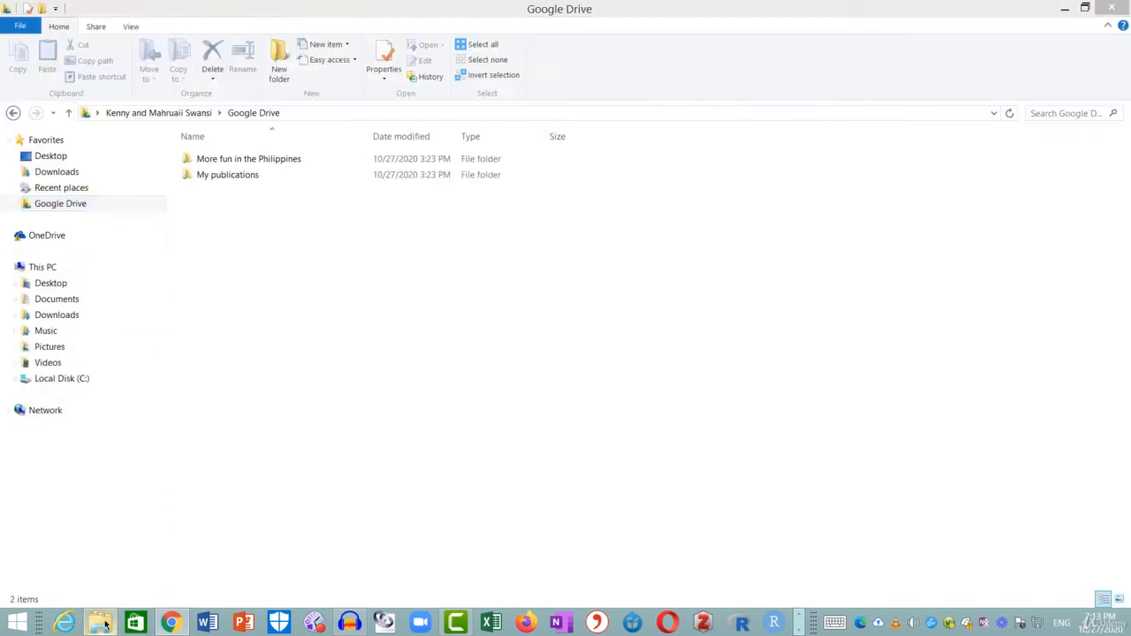
# Browse This PC to Local Disk (C:), the user folder, and the local Advanced Statistics folder
pyautogui.click(59, 269)
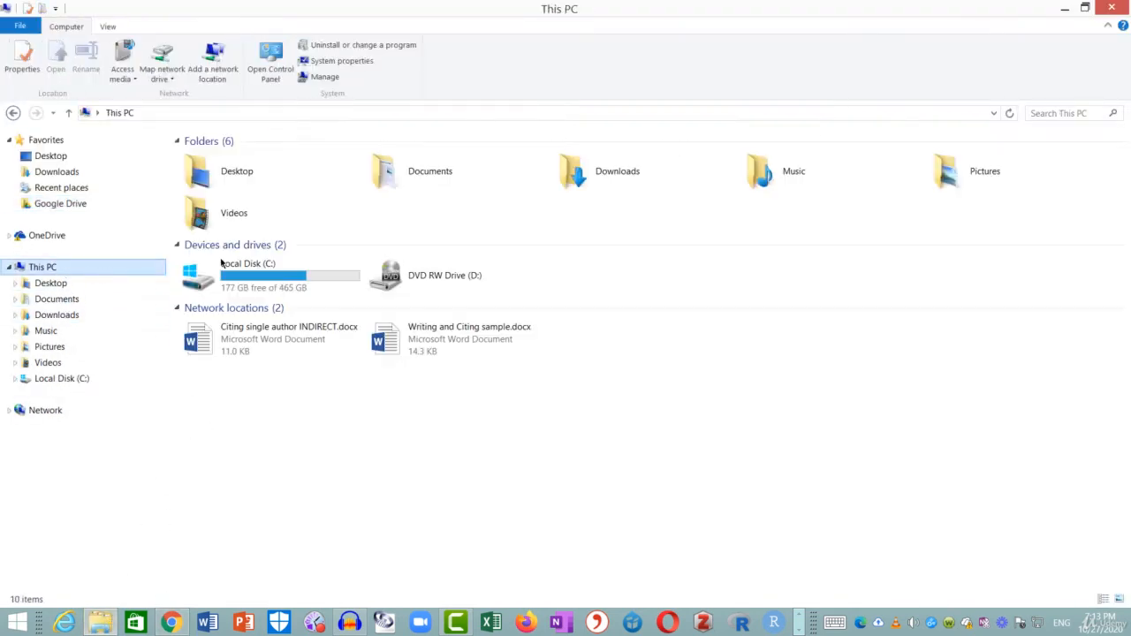
pyautogui.click(277, 274)
pyautogui.doubleClick(276, 274)
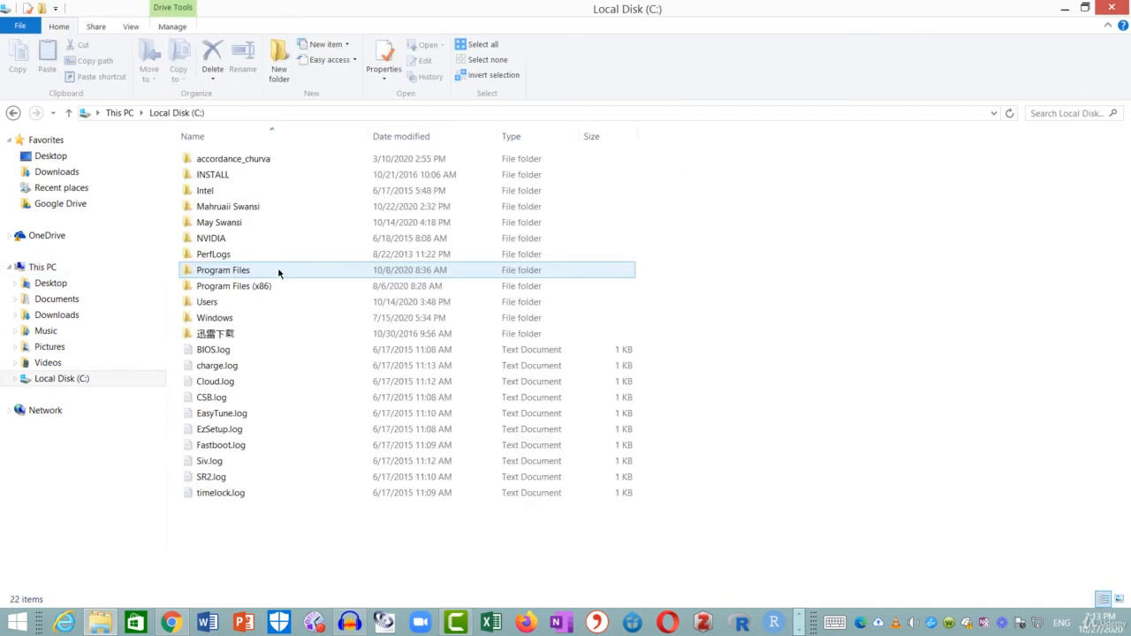
pyautogui.doubleClick(245, 222)
pyautogui.click(267, 174)
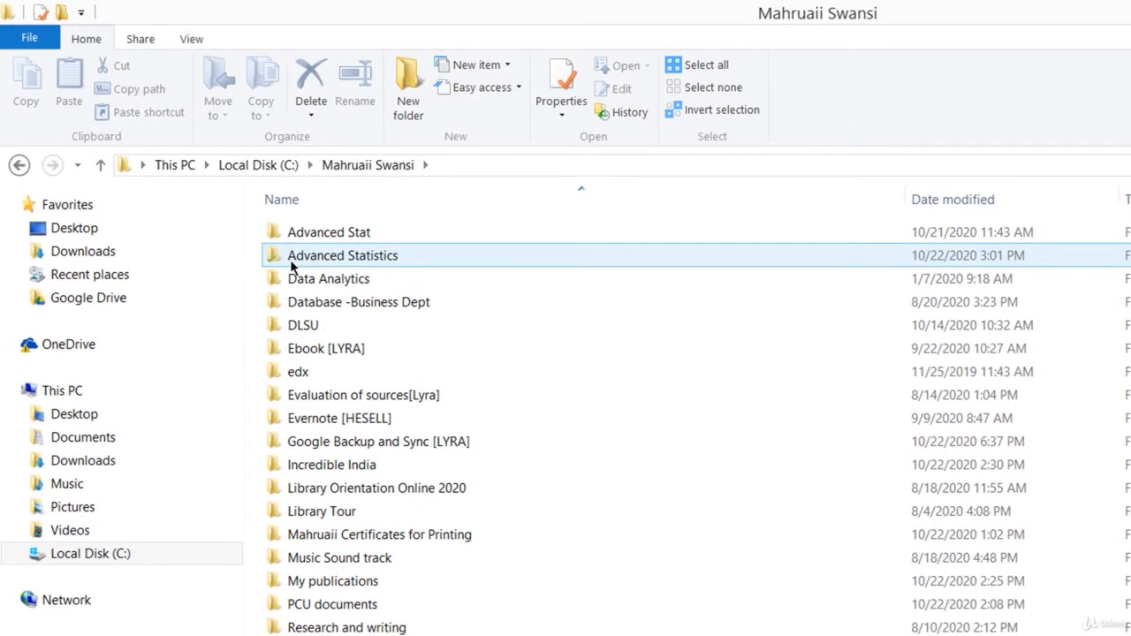
pyautogui.moveTo(310, 265)
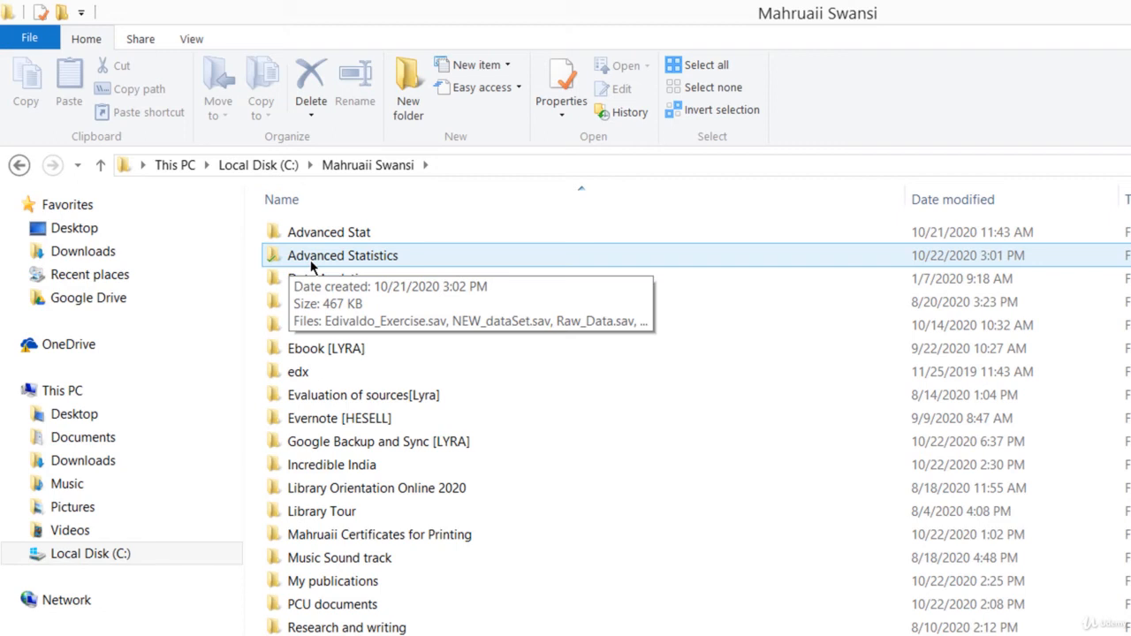
pyautogui.doubleClick(409, 256)
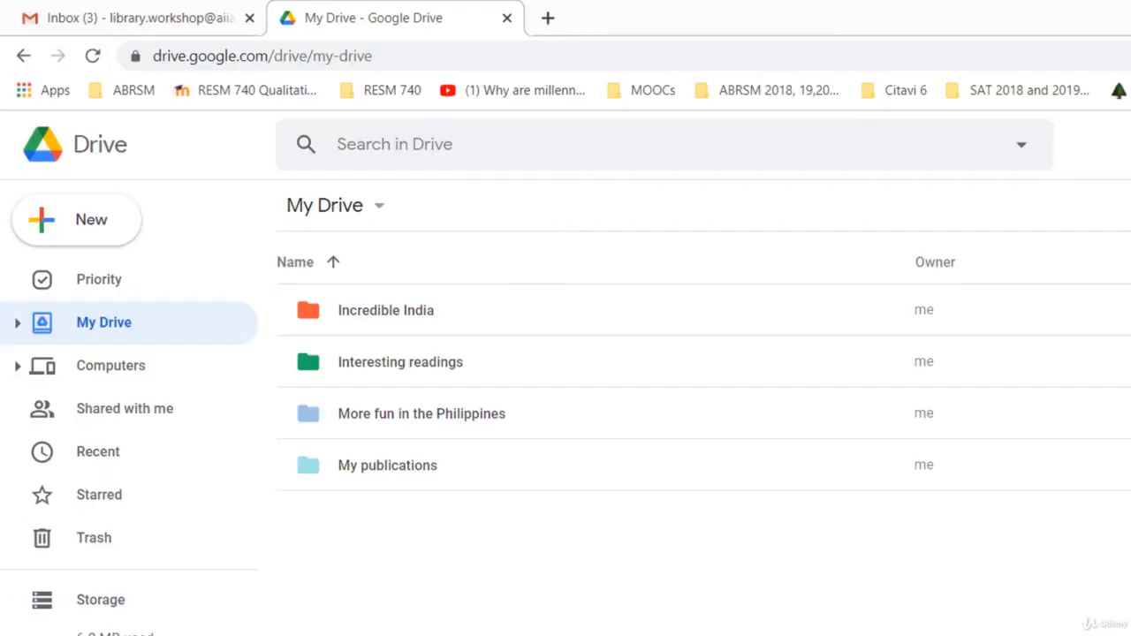
# Browse Computers > IMRC recording room > Advanced Statistics to view the backed-up .sav and .csv files
pyautogui.click(135, 378)
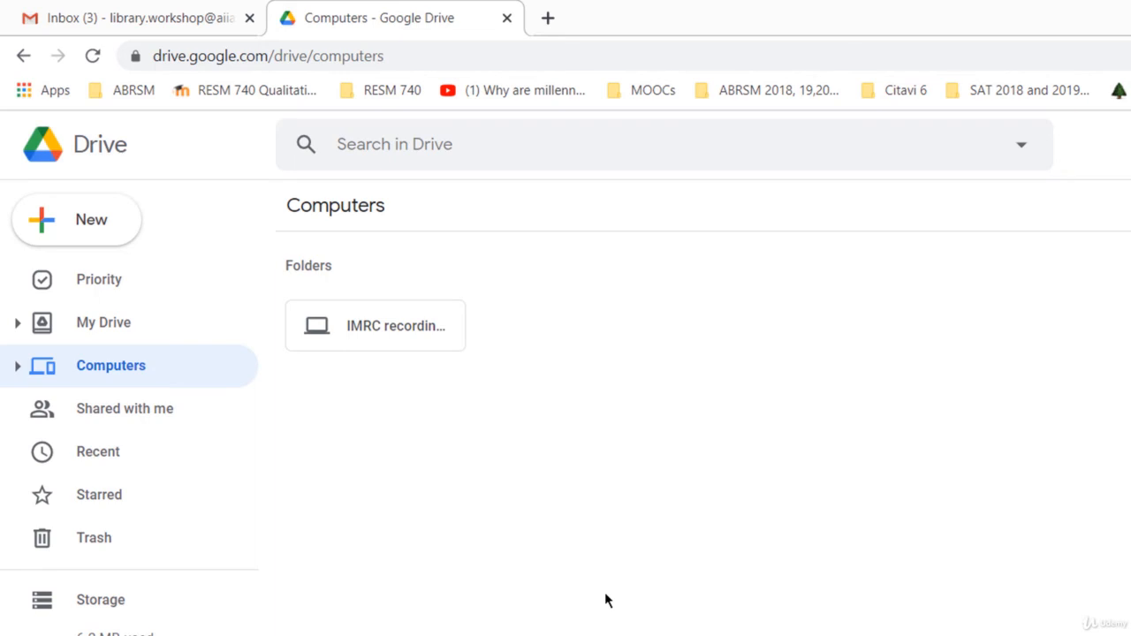
pyautogui.doubleClick(409, 336)
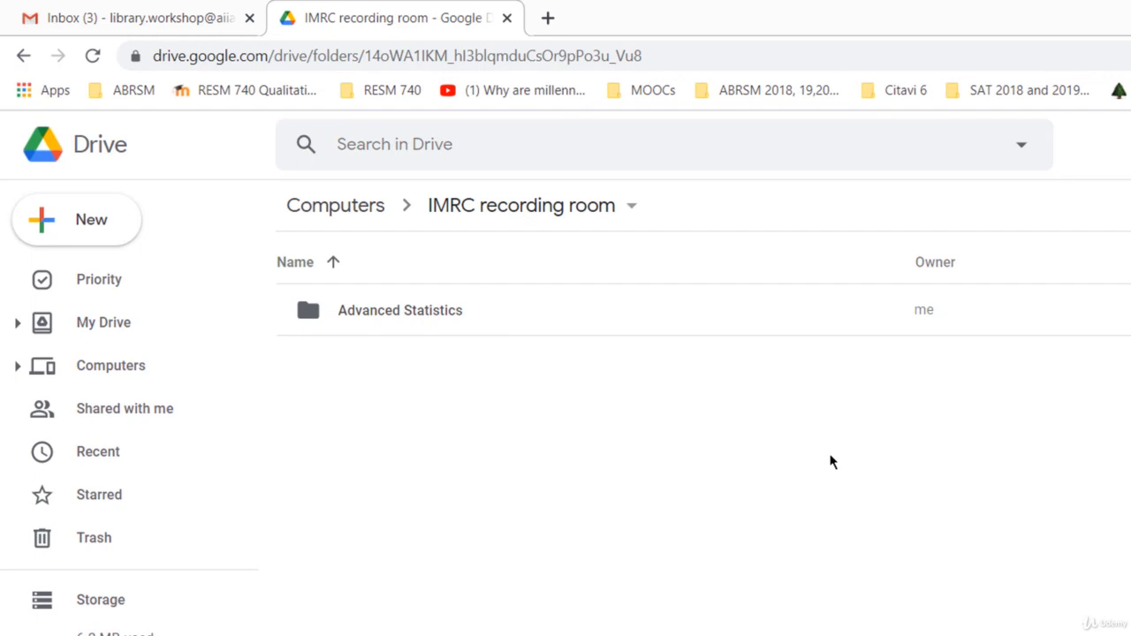
pyautogui.doubleClick(445, 314)
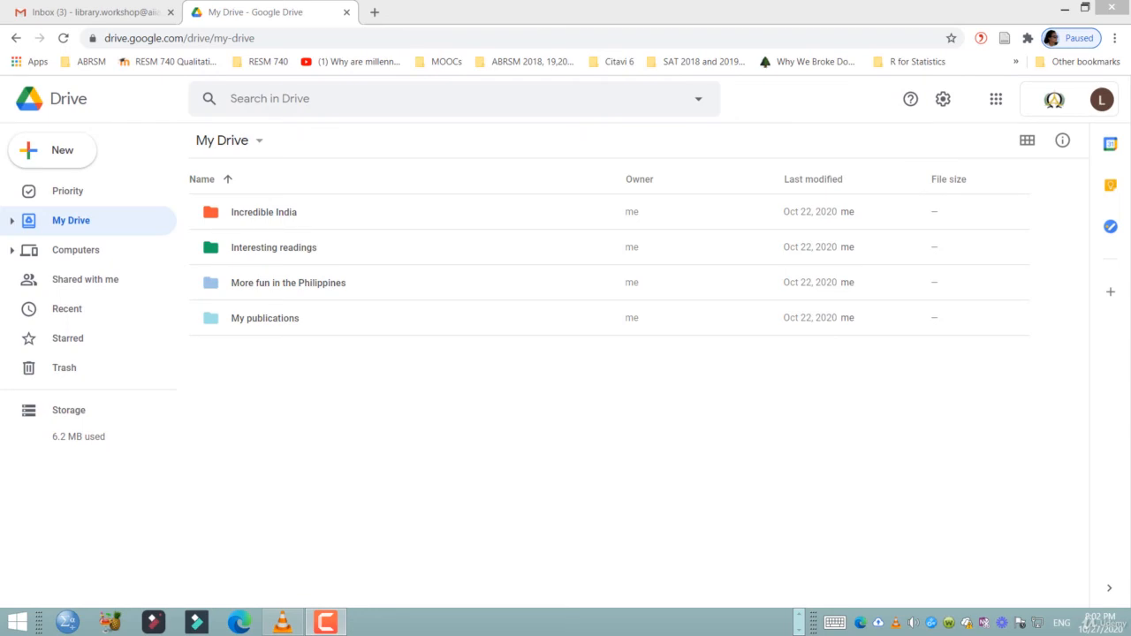
# Share the Interesting readings folder with two colleagues, adding one by name and one by e-mail address
pyautogui.click(326, 254)
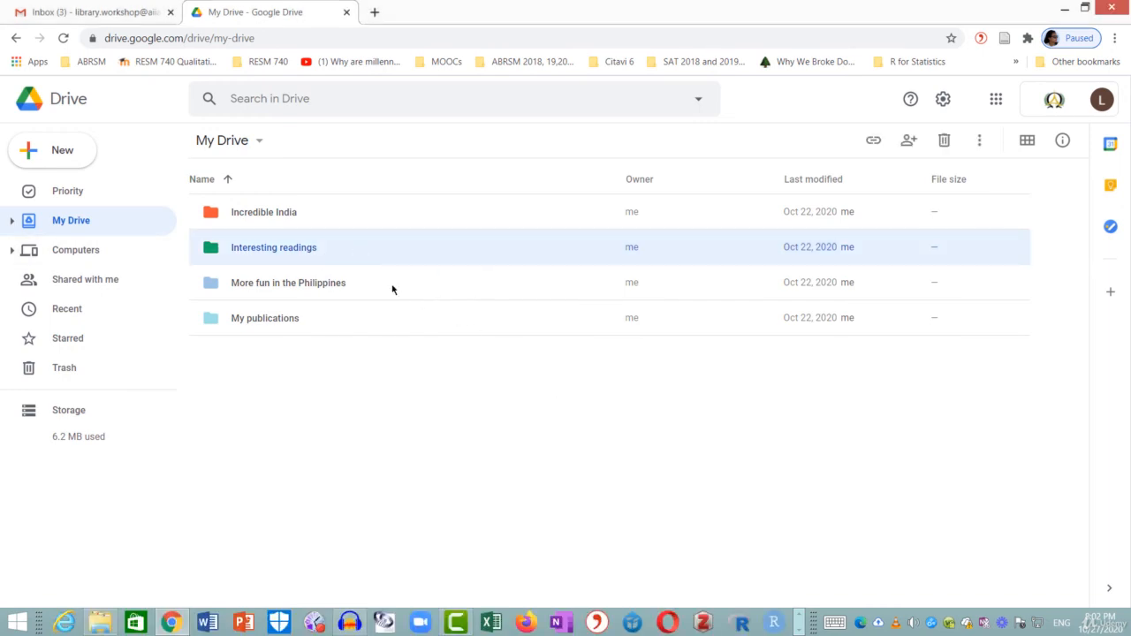
pyautogui.rightClick(333, 253)
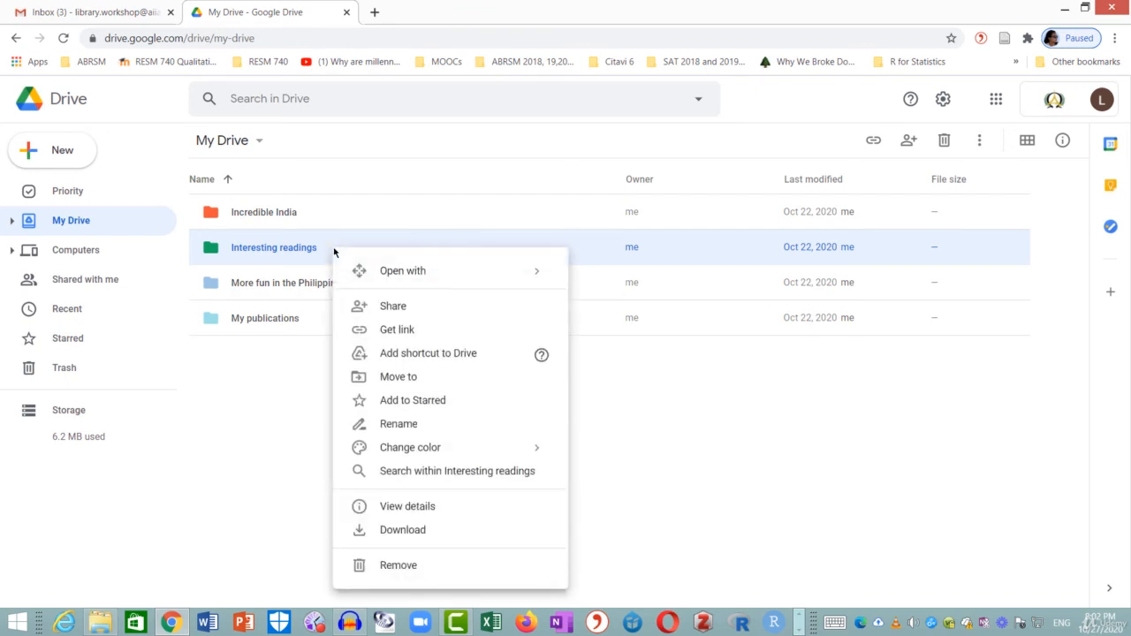
pyautogui.click(421, 311)
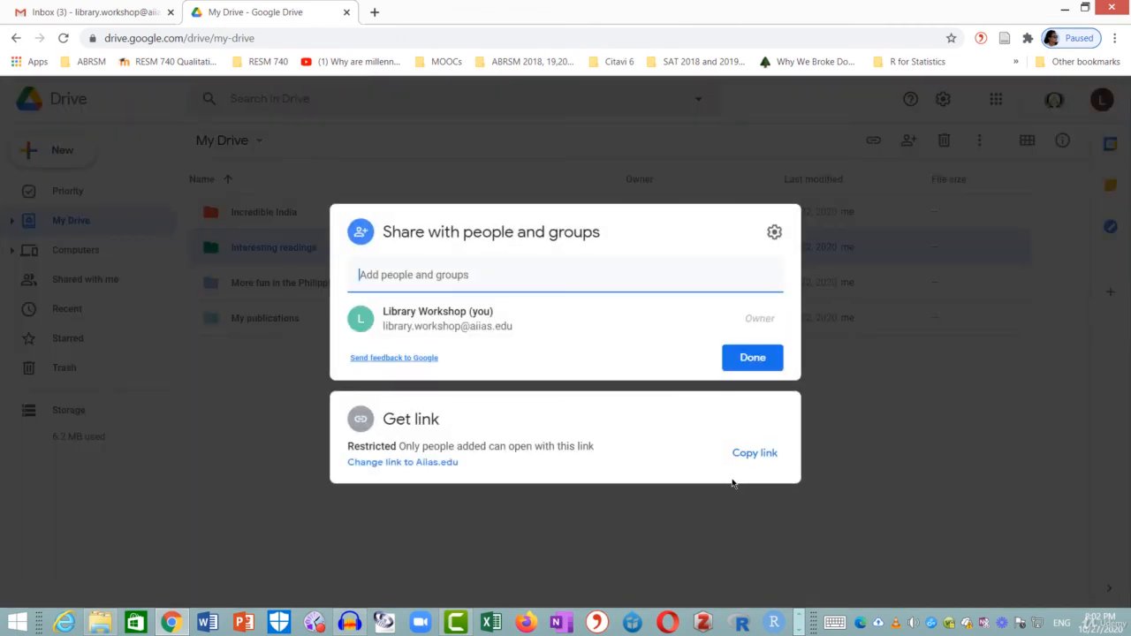
pyautogui.click(699, 320)
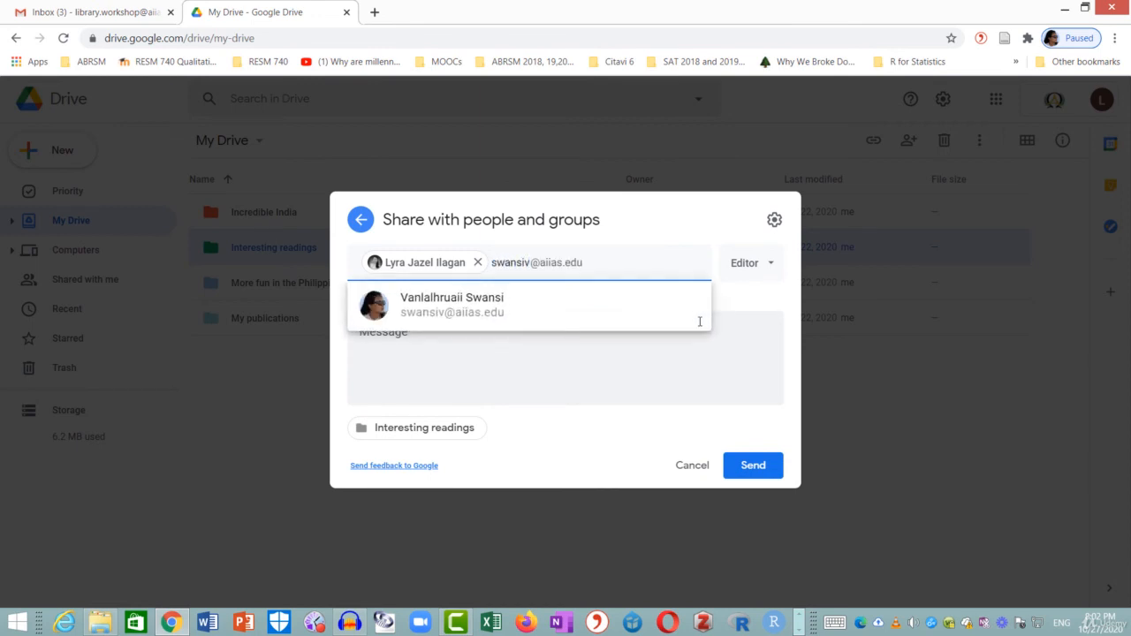
pyautogui.click(523, 315)
# Begin a message to the two recipients, starting with a 'Hello' greeting
pyautogui.click(408, 332)
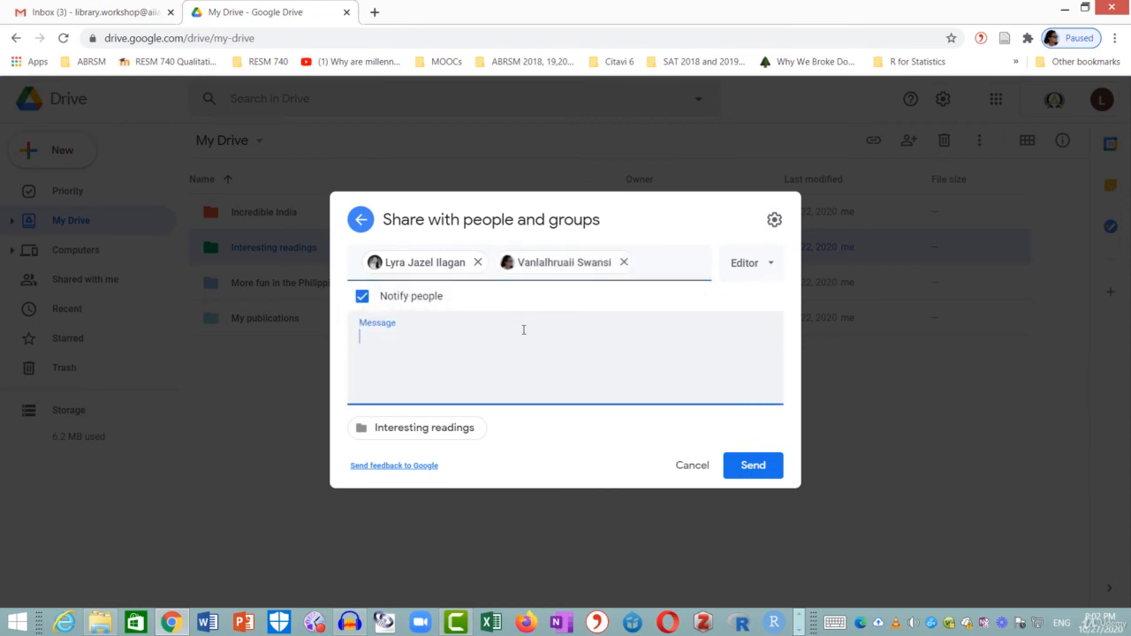
pyautogui.write('Hello Col')
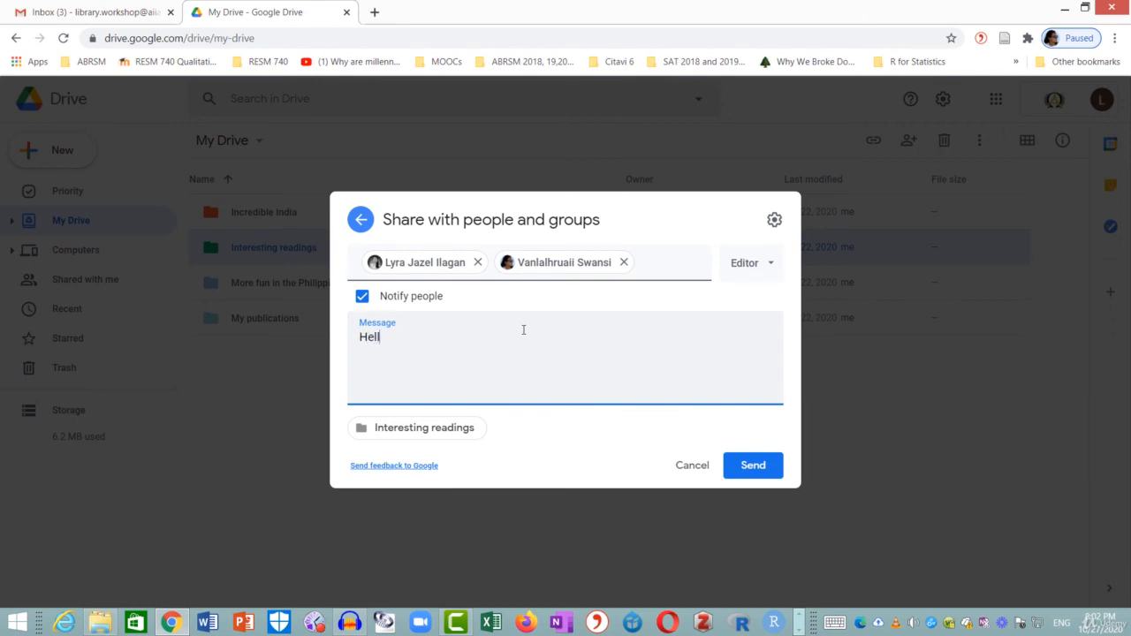